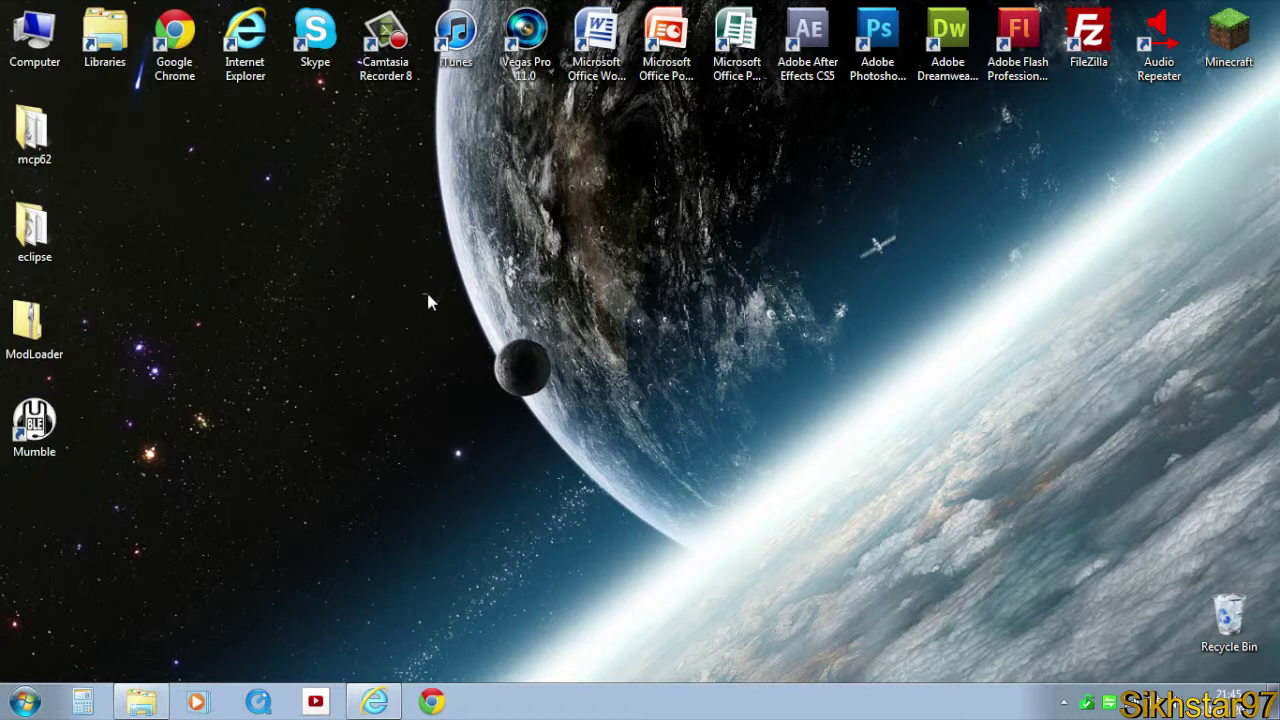
Find the Murmur program on the computer and launch the voice server
mouse_move(427, 294)
mouse_down()
mouse_move(614, 444)
mouse_move(469, 270)
mouse_move(423, 266)
mouse_move(443, 290)
mouse_up()
click(22, 702)
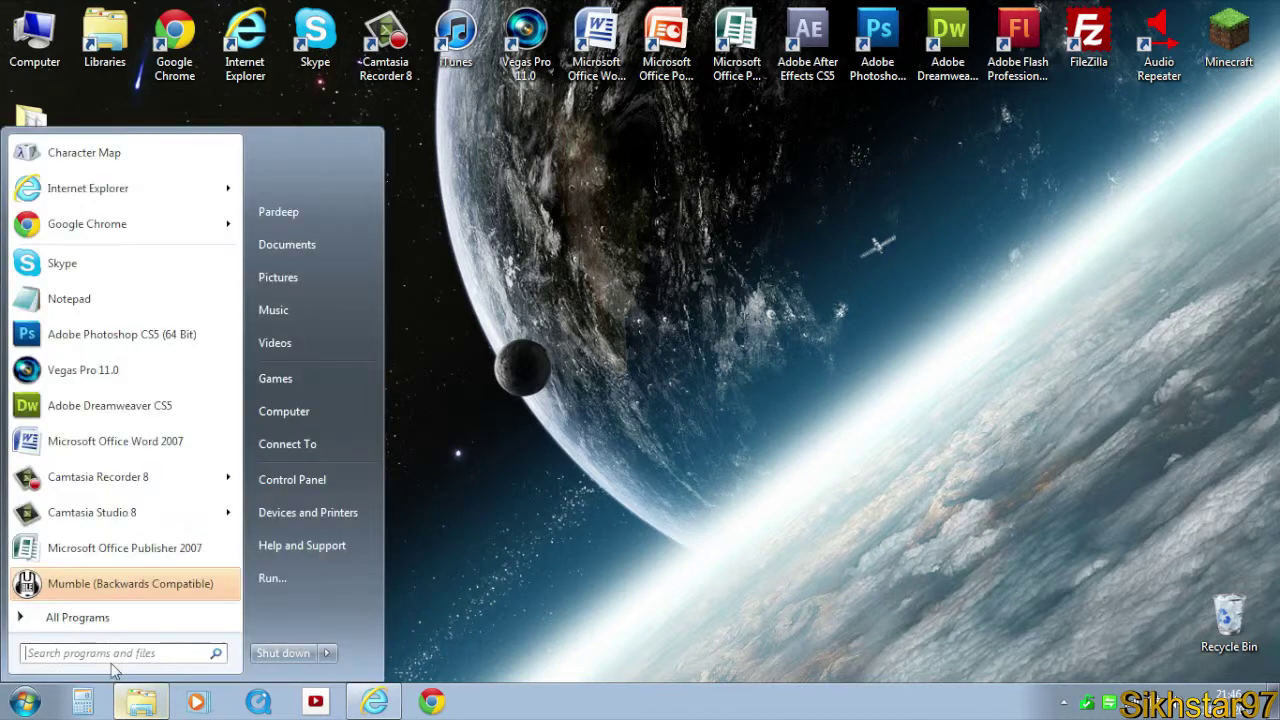
text(murmur)
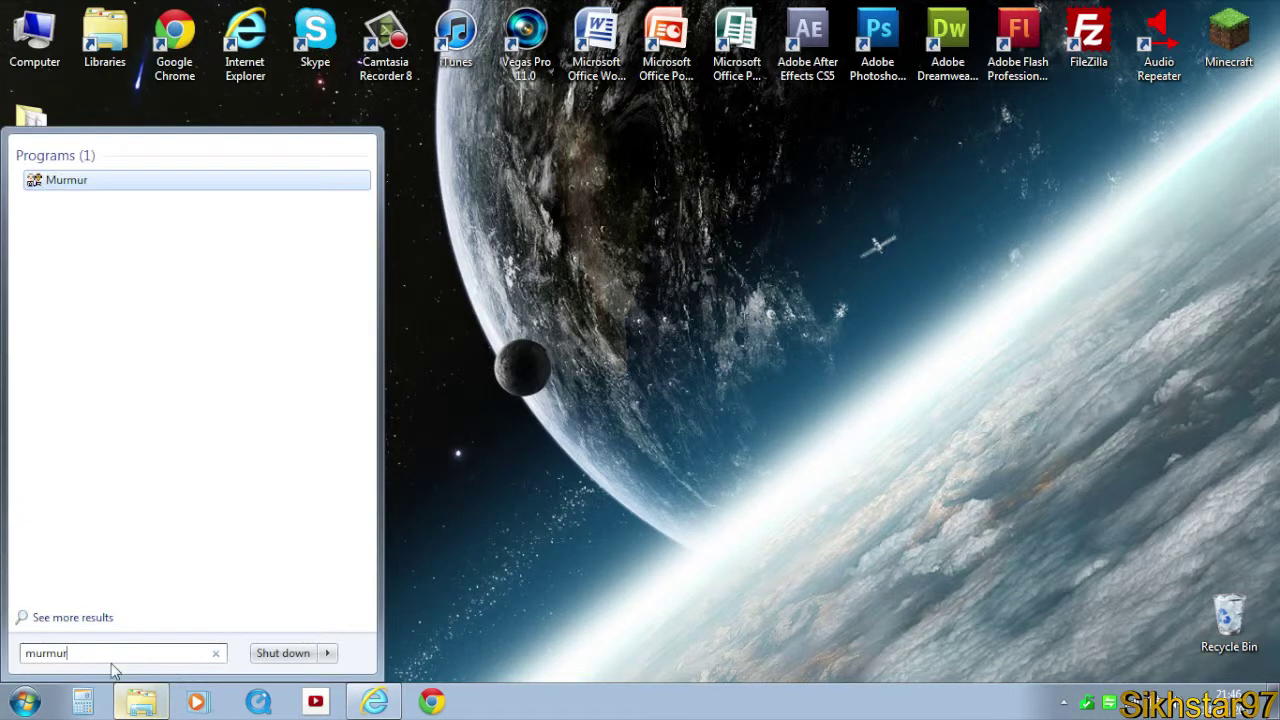
click(66, 181)
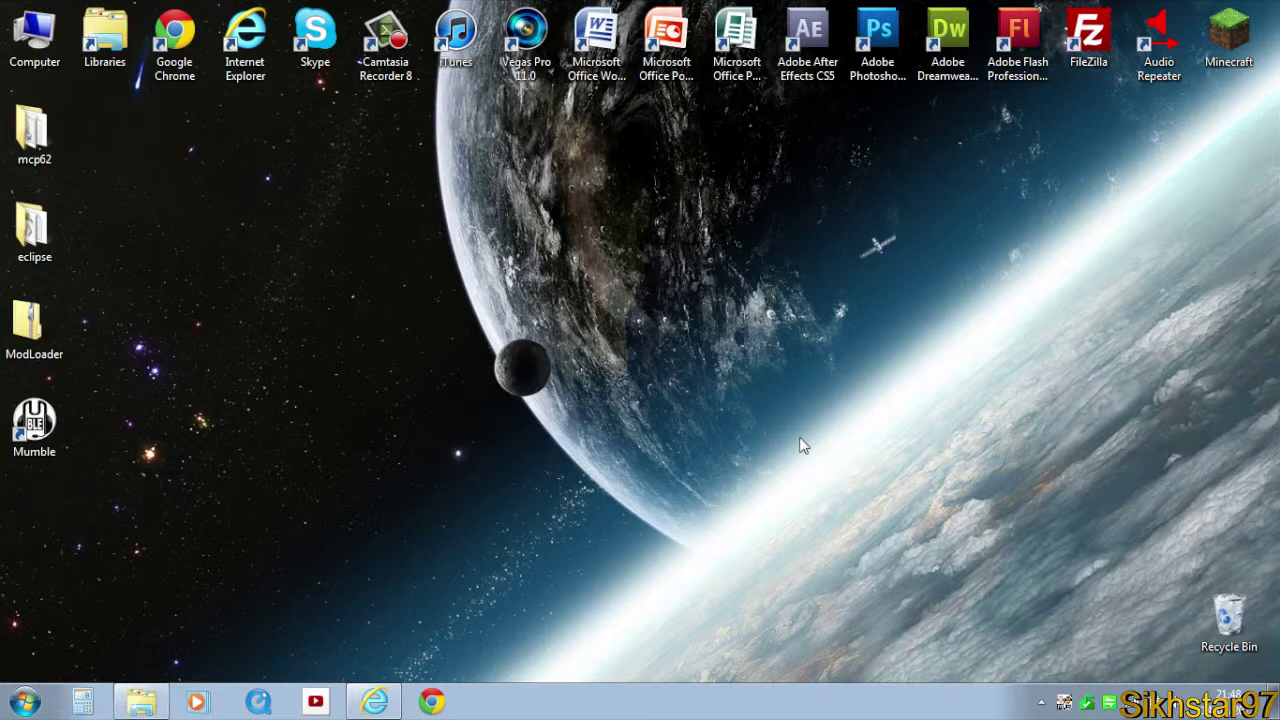
Switch to Internet Explorer and open the Port Forwarding page of the router at 192.168.0.1
click(374, 701)
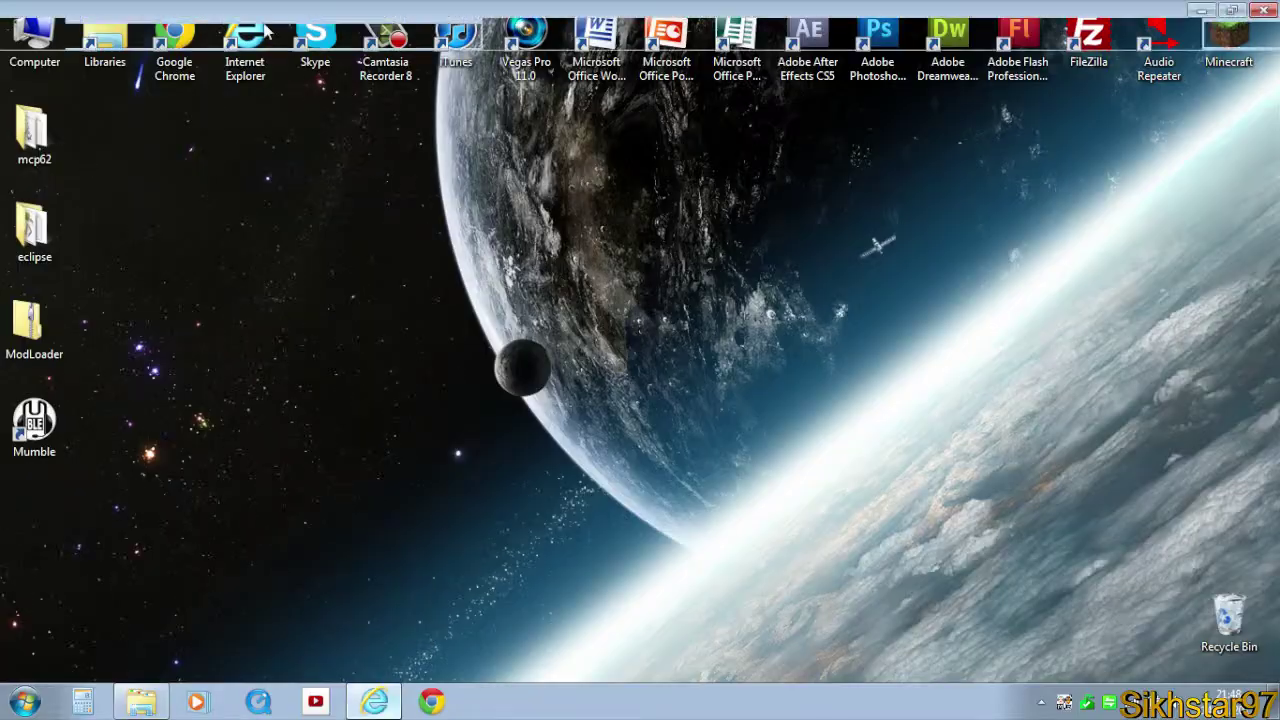
click(205, 36)
click(190, 36)
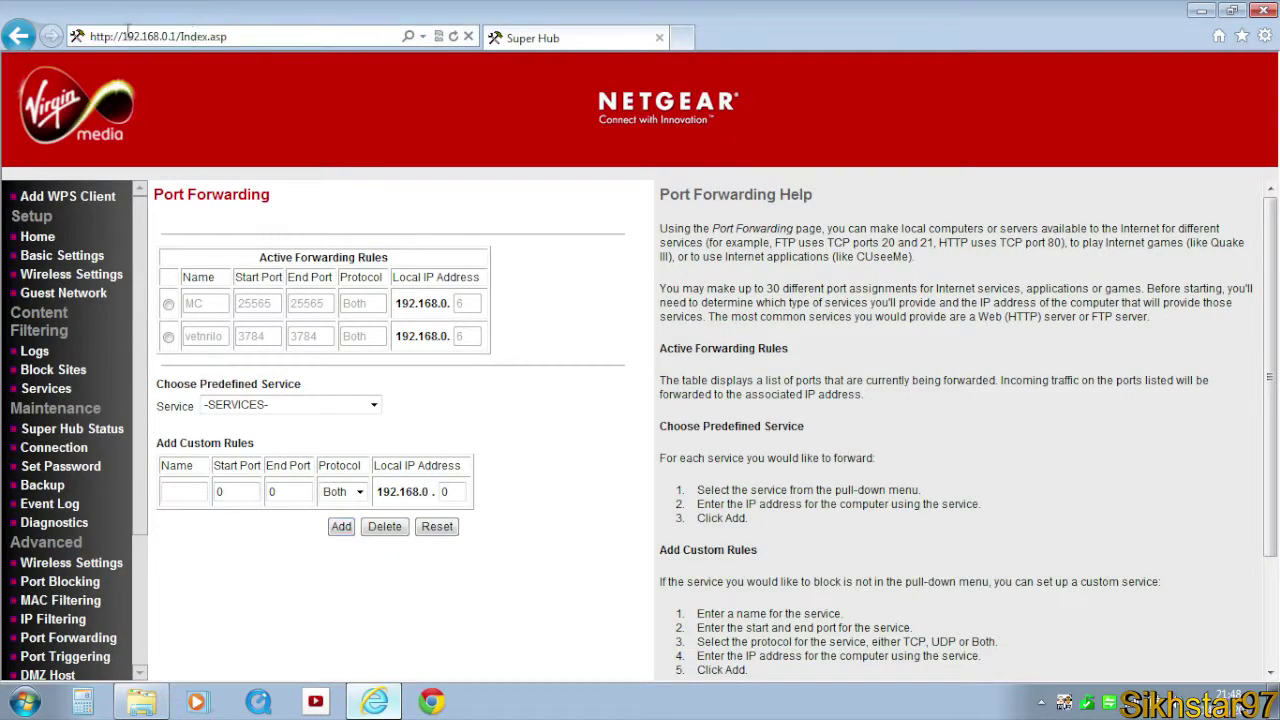
mouse_move(124, 36)
mouse_down()
mouse_move(210, 36)
mouse_move(120, 36)
mouse_up()
click(173, 36)
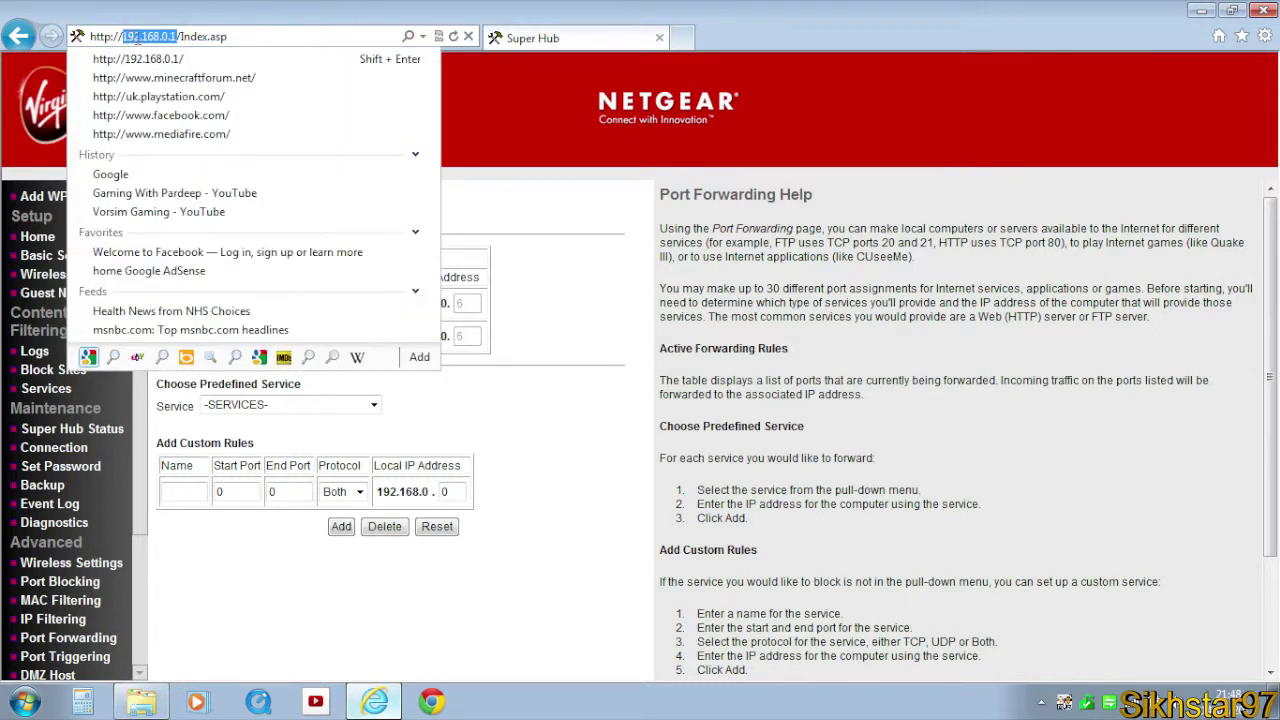
click(155, 36)
click(545, 287)
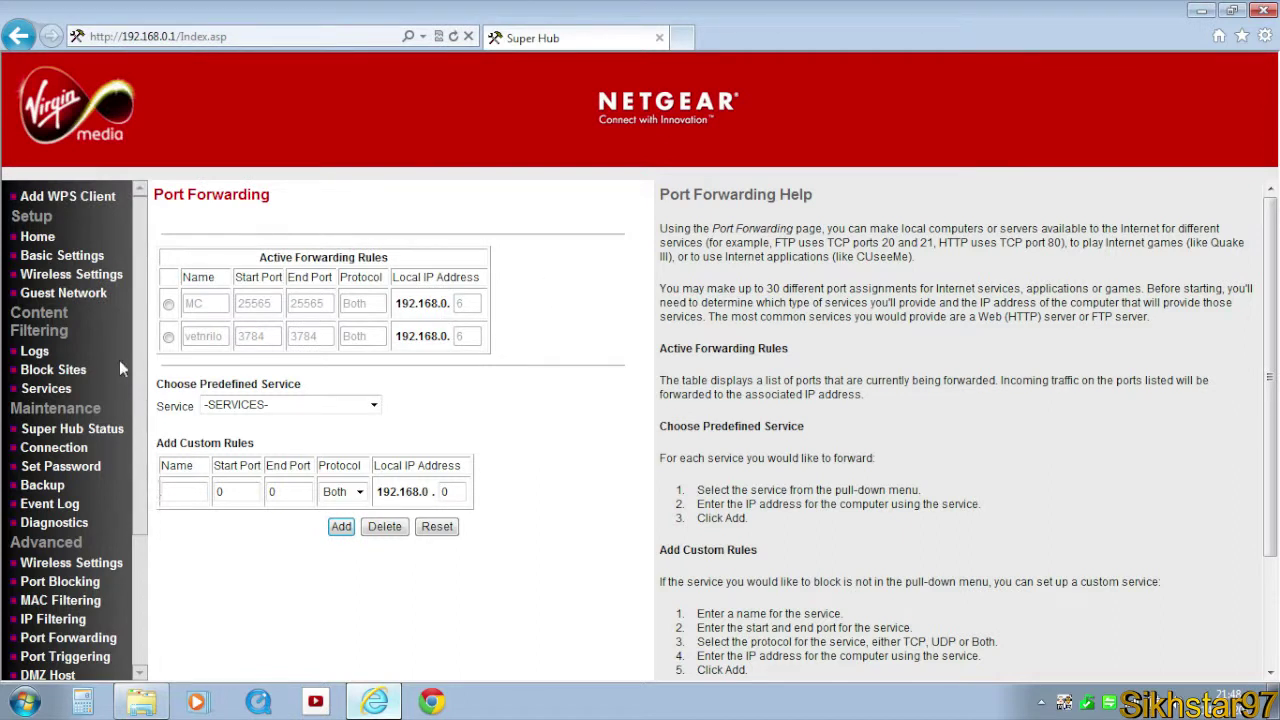
click(100, 640)
Name the new custom port forwarding rule mumble
click(198, 496)
click(192, 496)
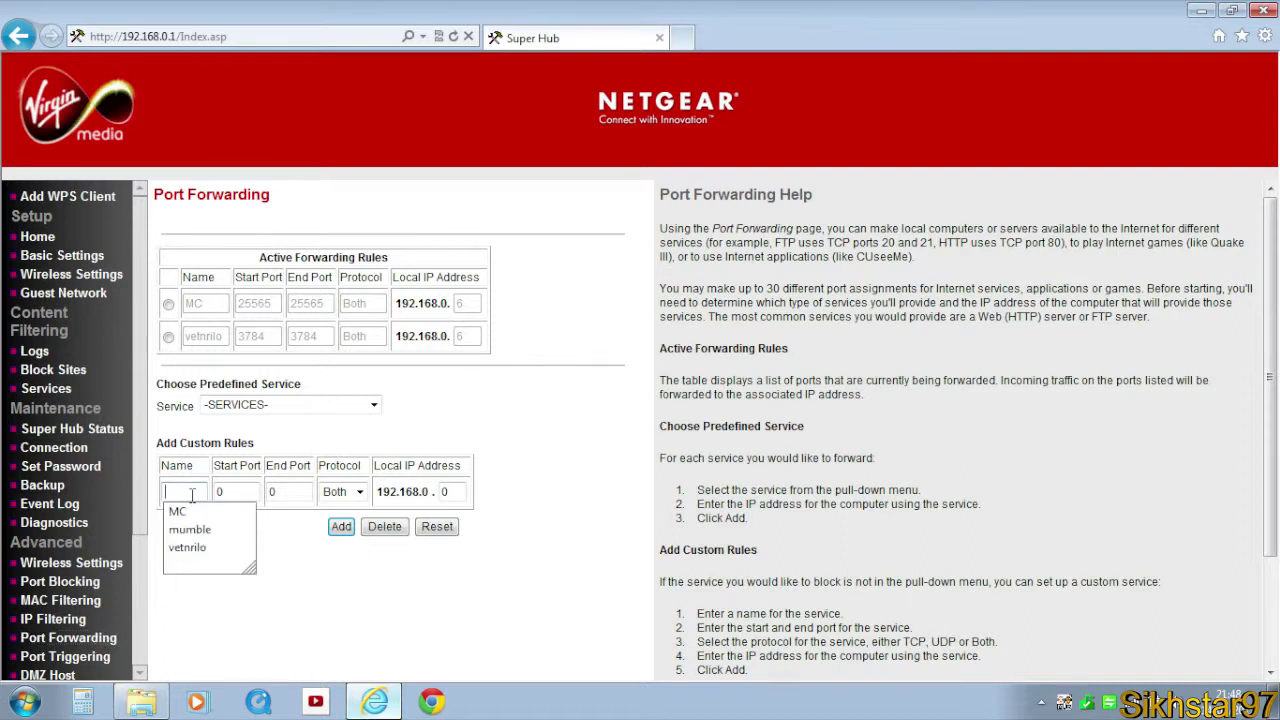
key(Down)
key(Down)
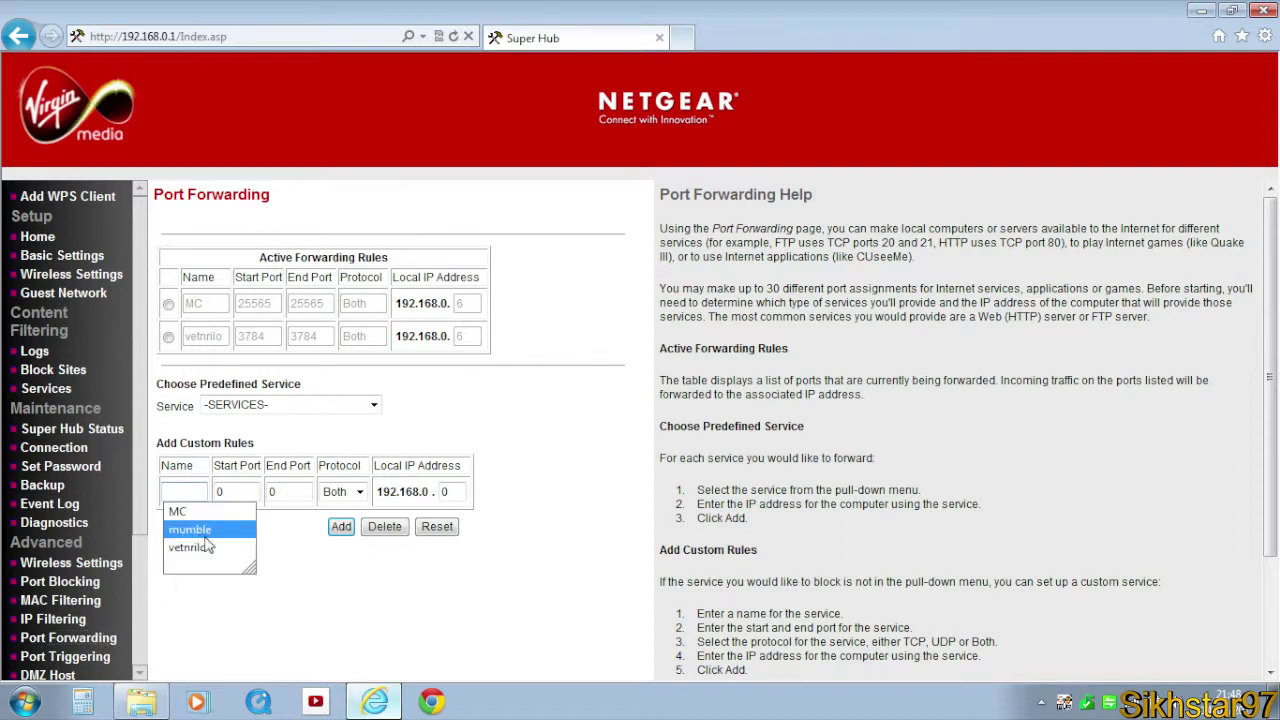
key(Return)
key(Tab)
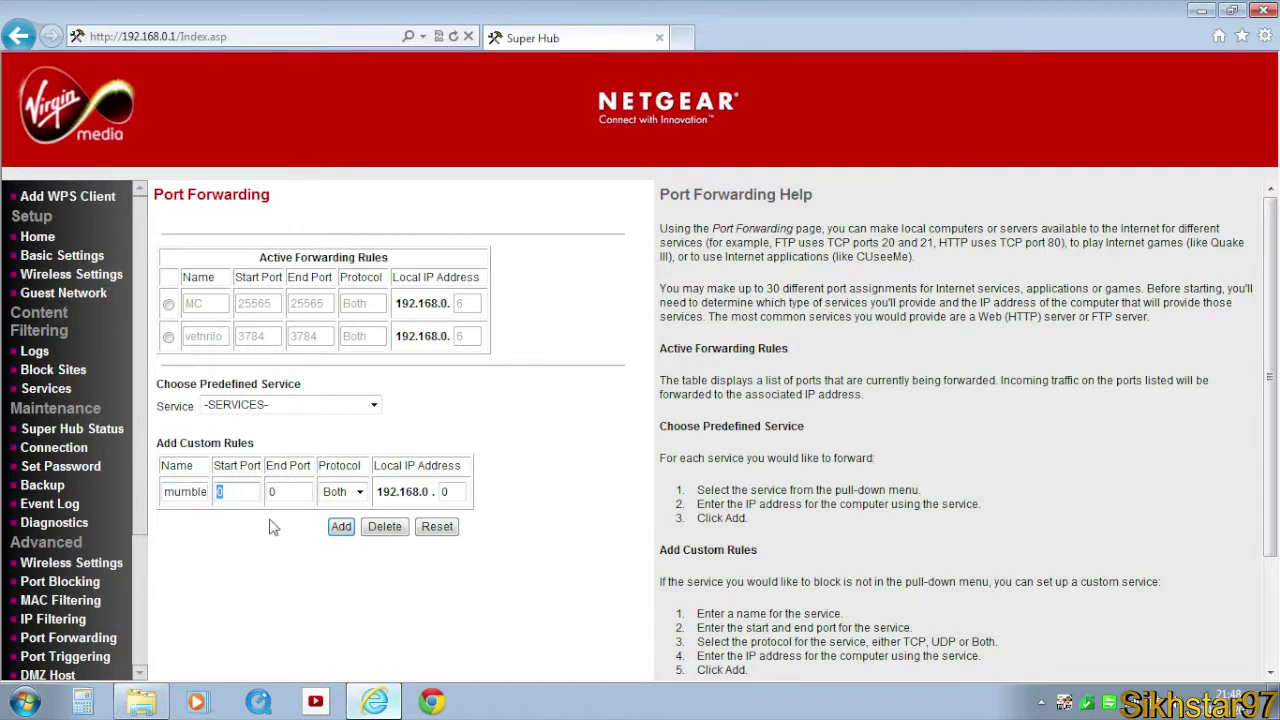
Set the custom rule's start and end port to 64738 and its protocol to Both
text(64738)
double_click(222, 491)
key(ctrl+c)
key(Tab)
key(ctrl+v)
click(359, 491)
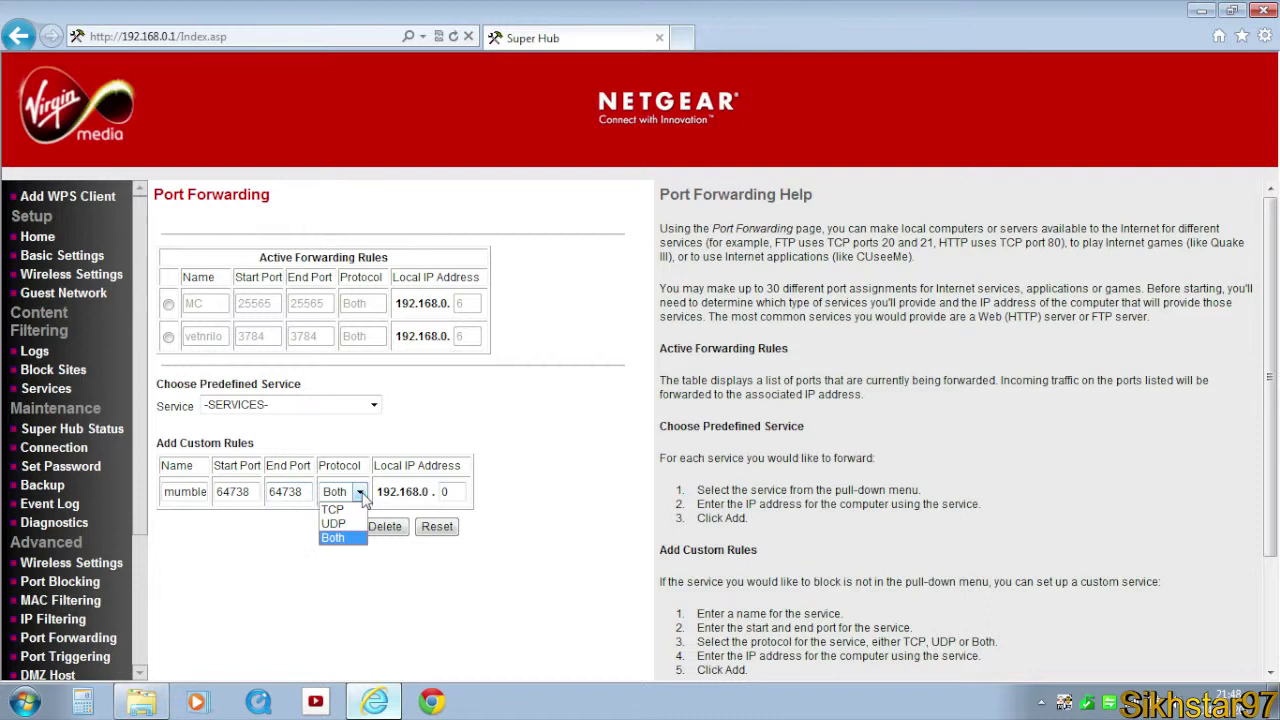
click(338, 539)
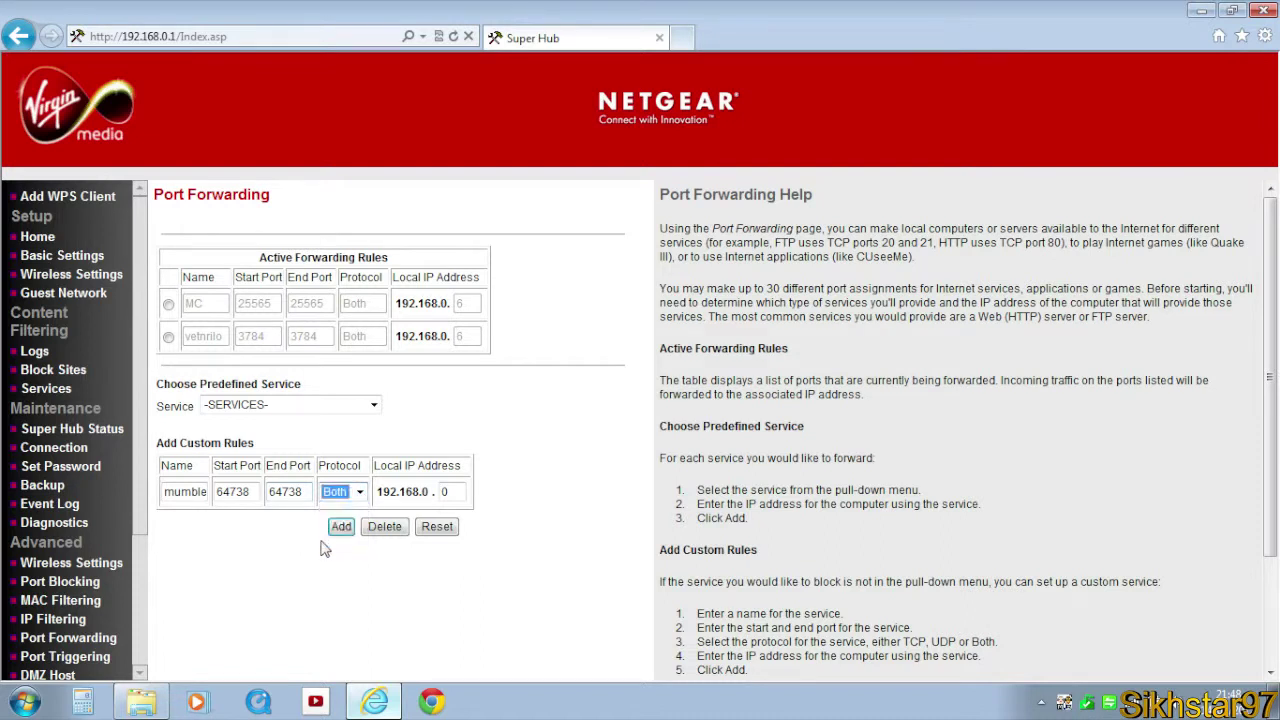
key(Tab)
Run ipconfig in a Command Prompt to look up the computer's local IPv4 address, and close the window
key(super)
text(cmd)
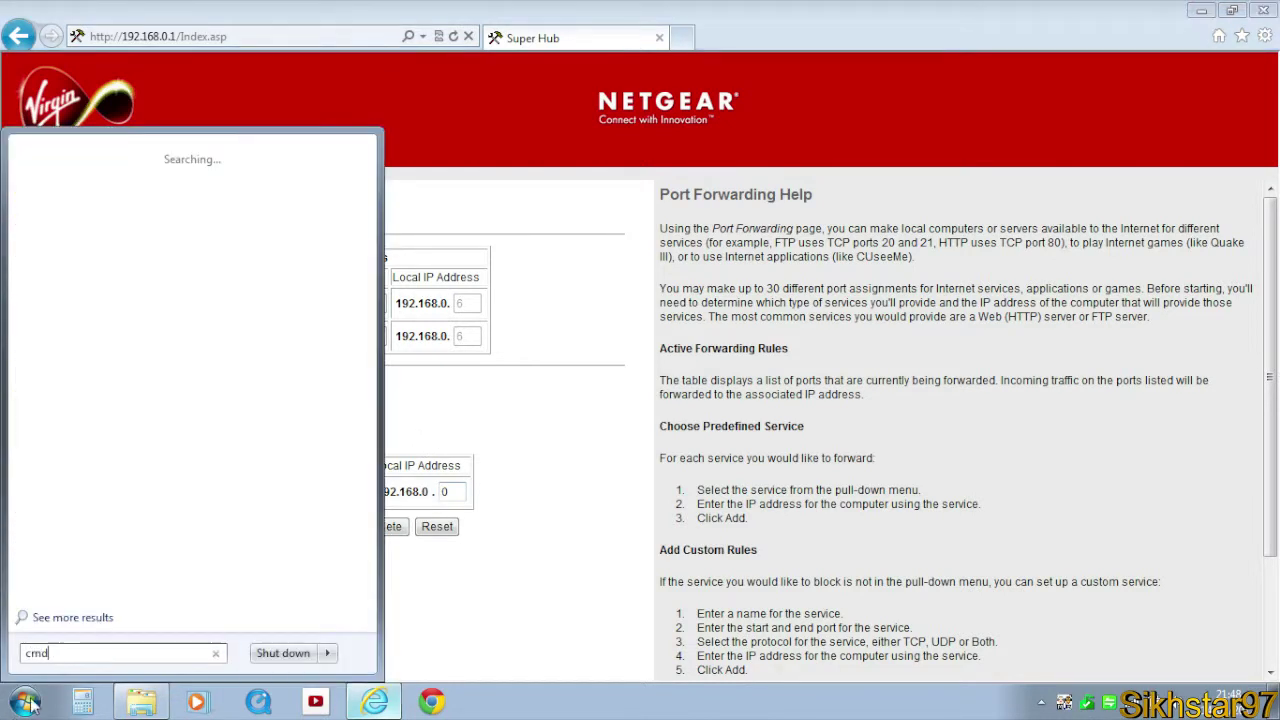
click(140, 178)
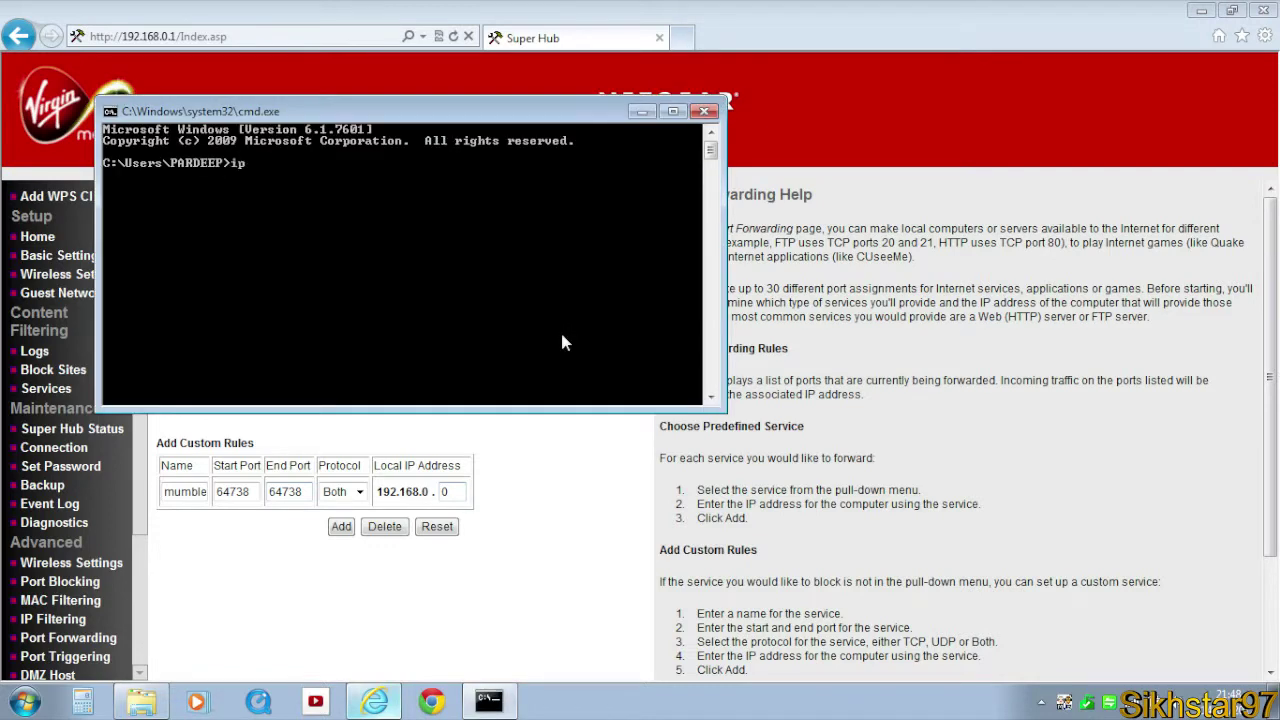
text(ipconfig)
key(Return)
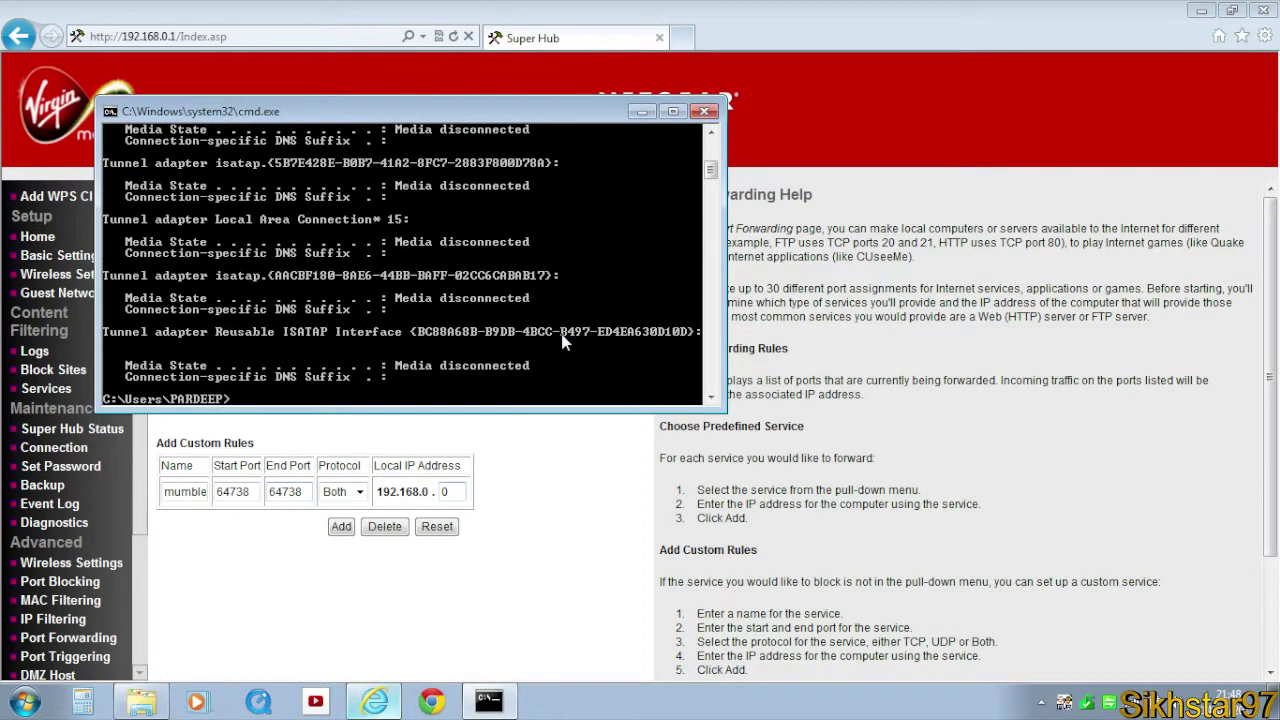
scroll(562, 341, up, 5)
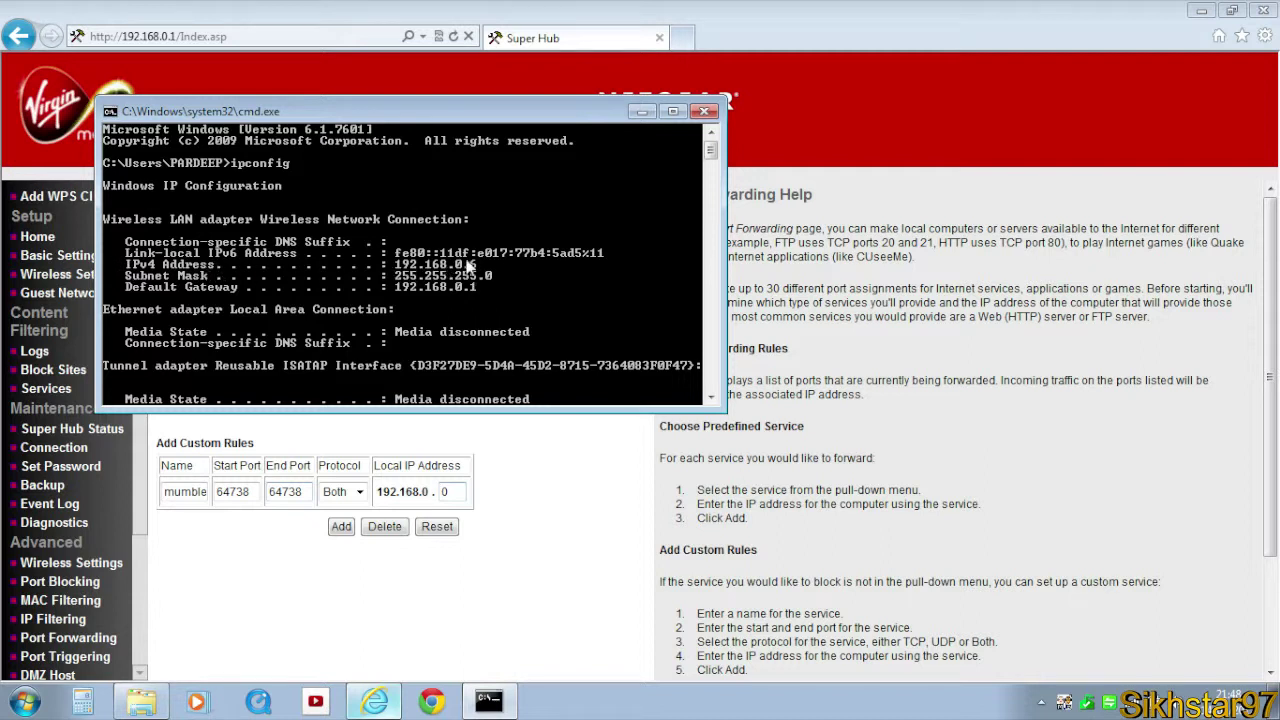
click(708, 112)
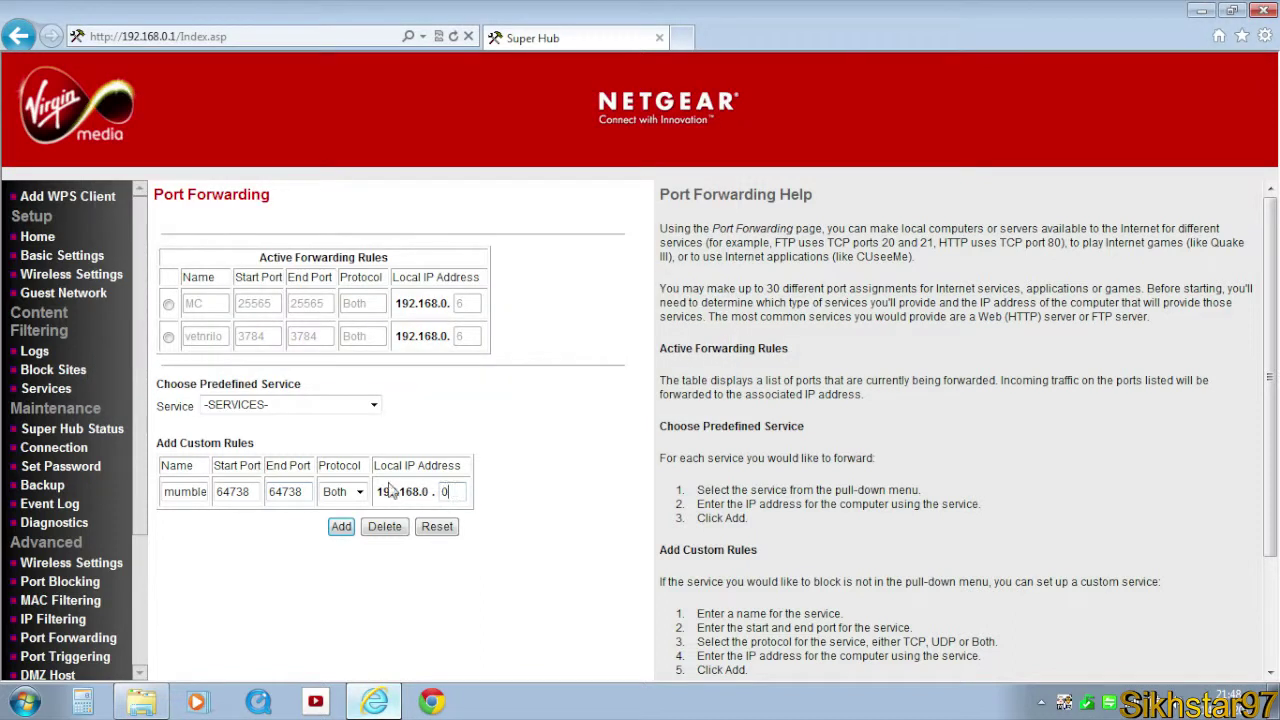
Complete the custom rule's local IP address with 6 and add the rule to the active forwarding rules
double_click(446, 491)
text(6)
click(340, 527)
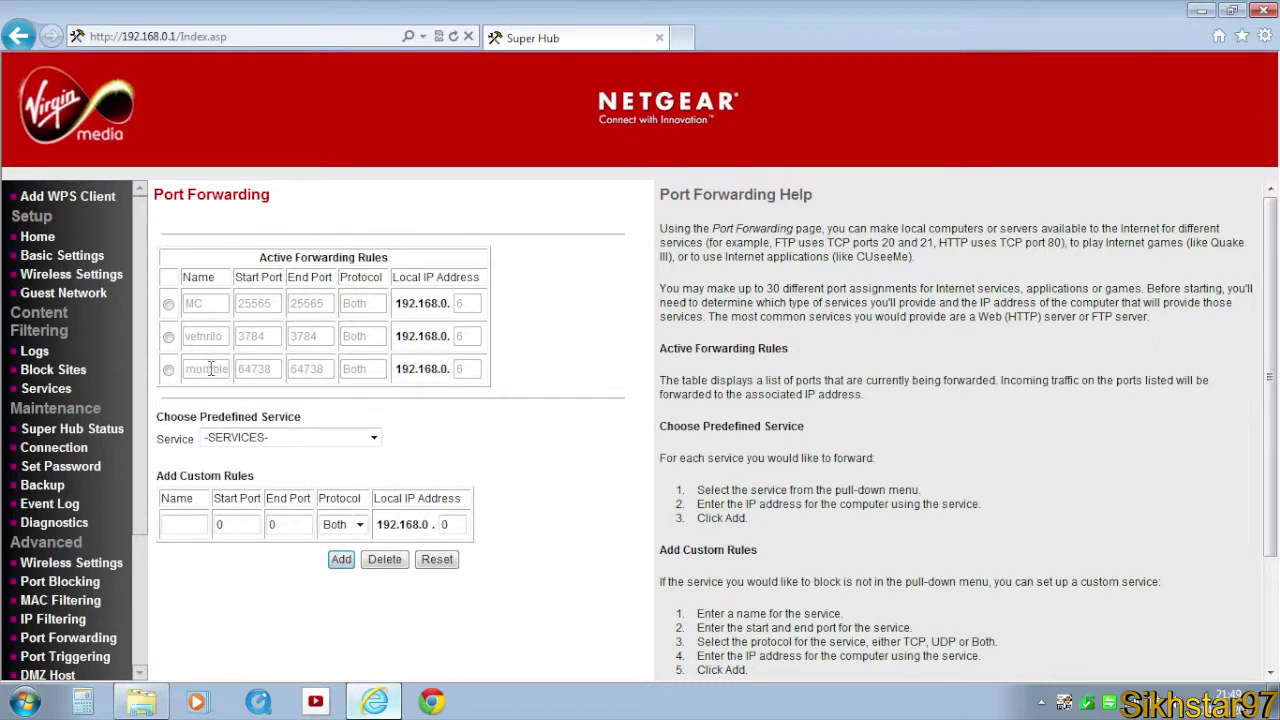
double_click(250, 370)
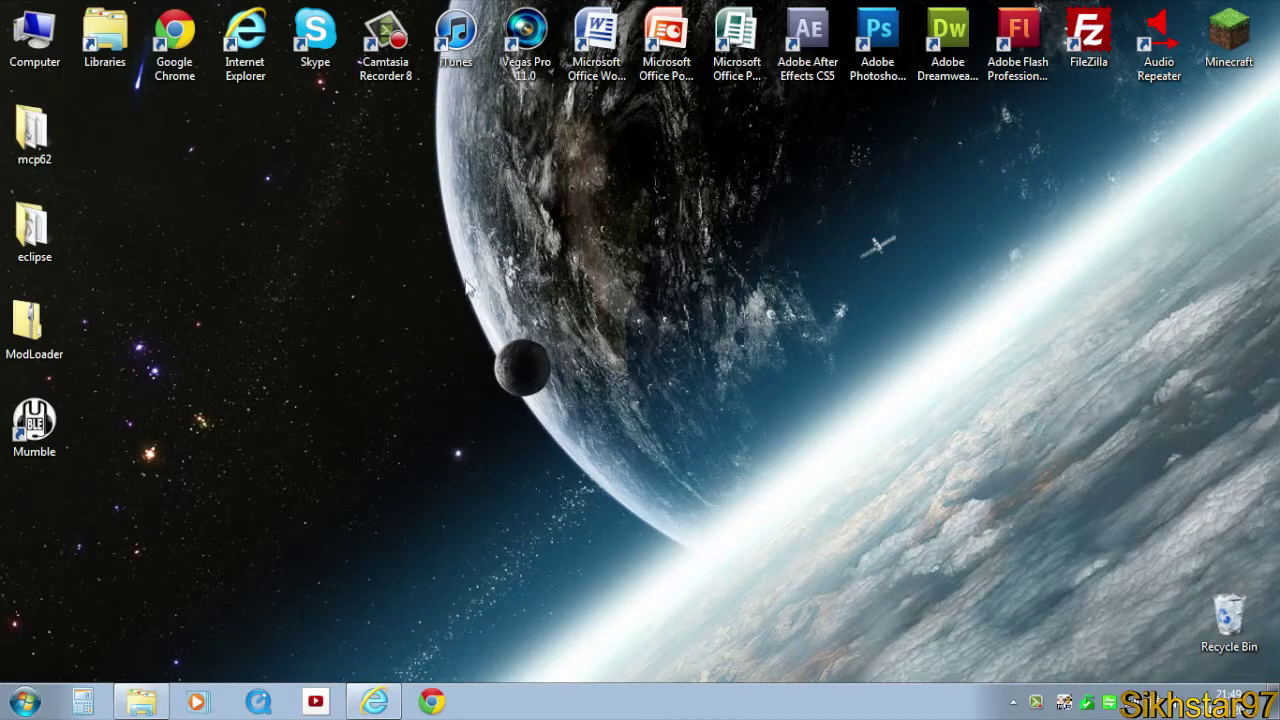
Launch the Mumble client from the desktop and start a new server entry
drag(443, 289, 588, 438)
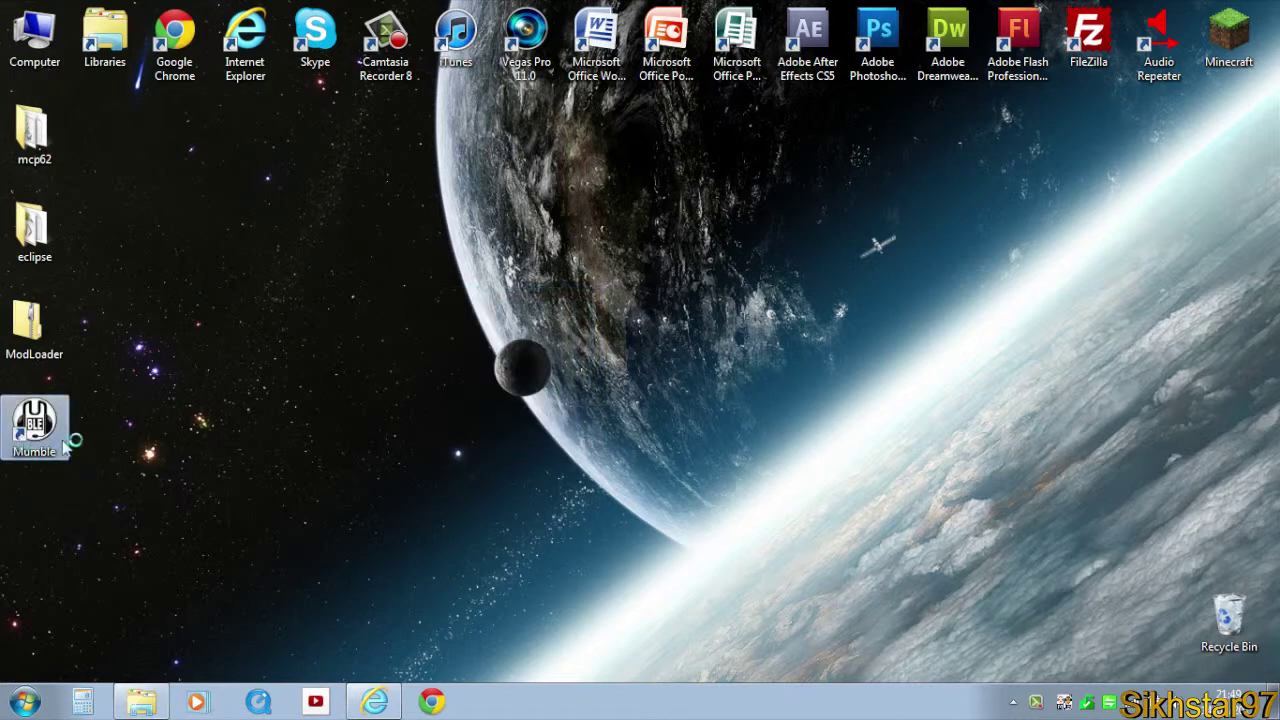
double_click(35, 428)
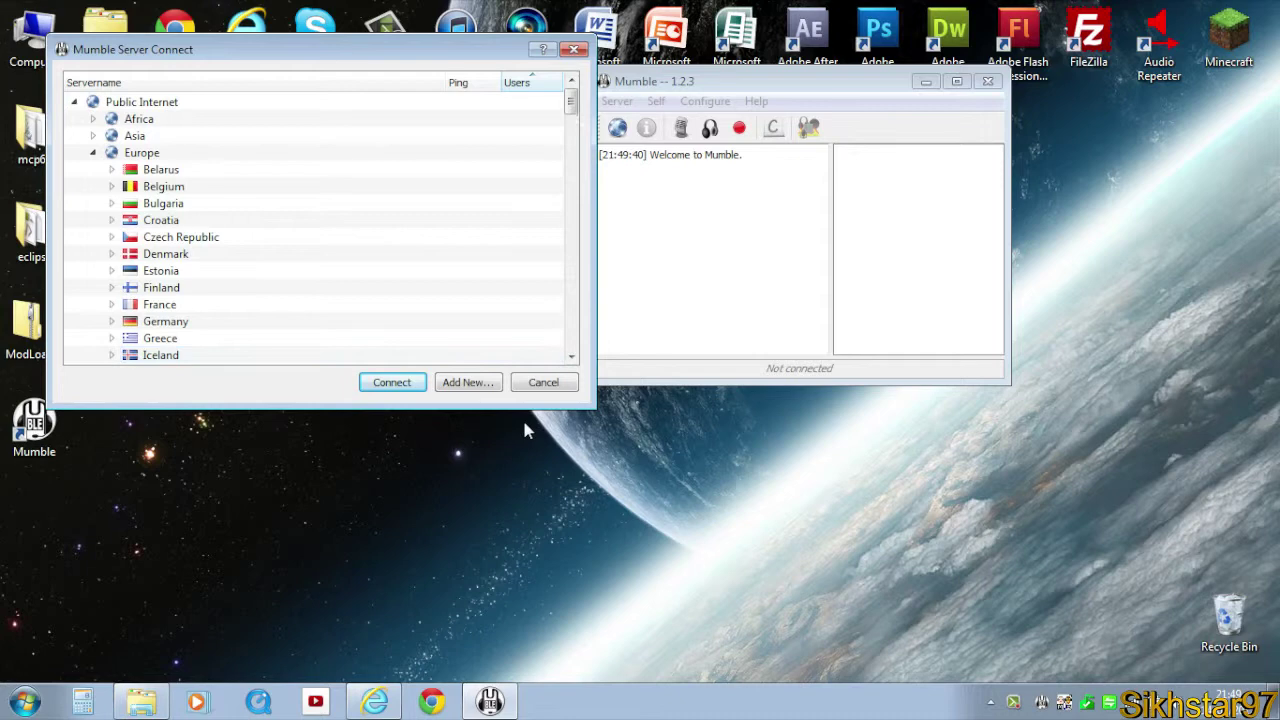
click(467, 382)
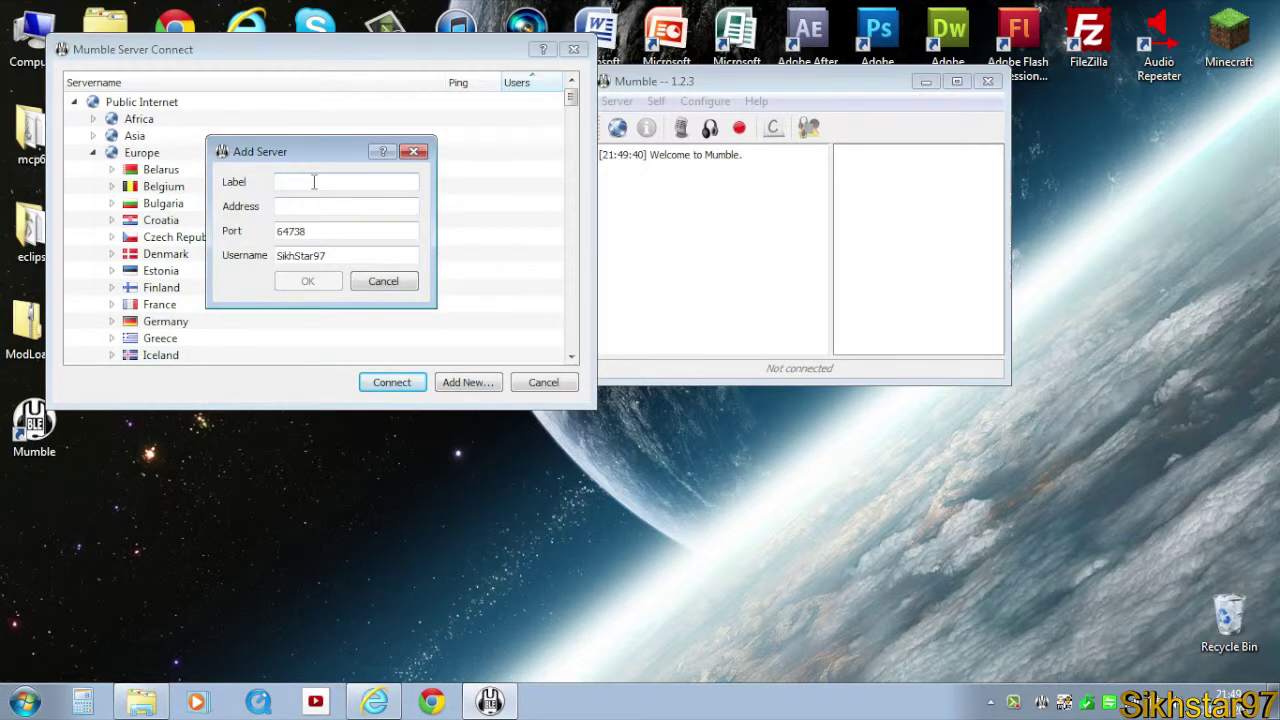
Label the new server servertest, set its address to localhost and save the entry
text(servertest)
key(Tab)
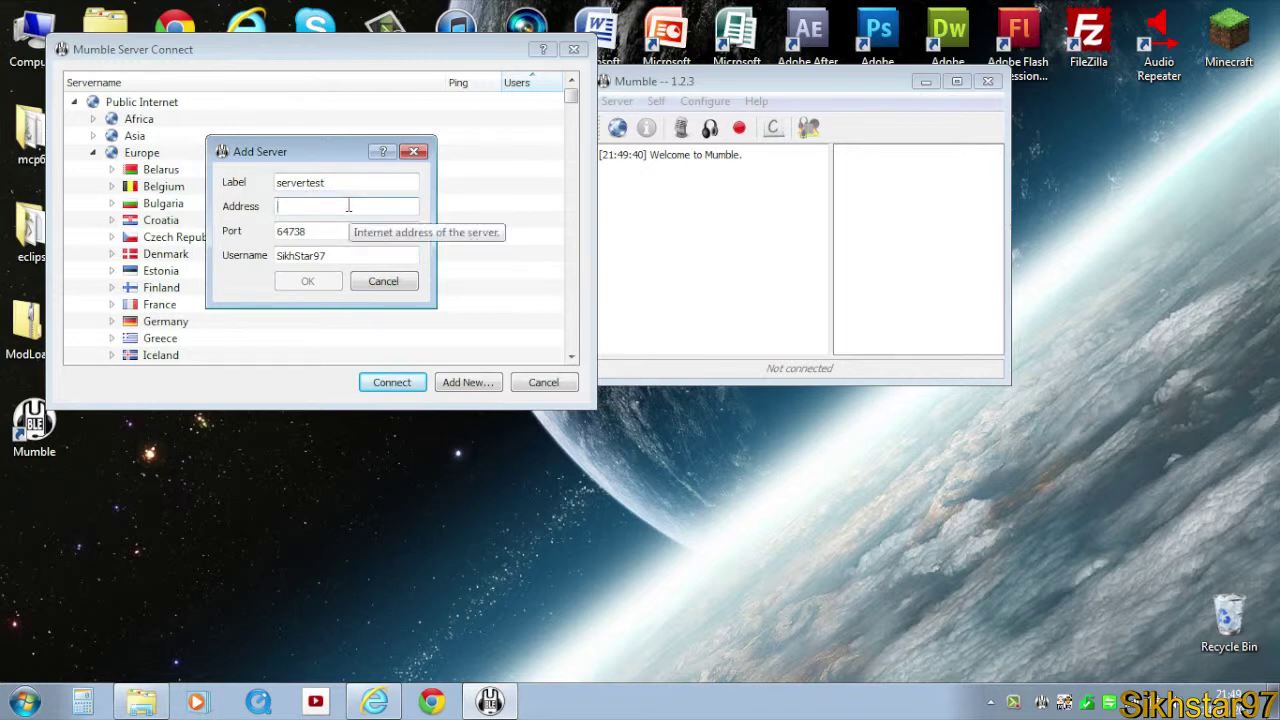
text(localhost)
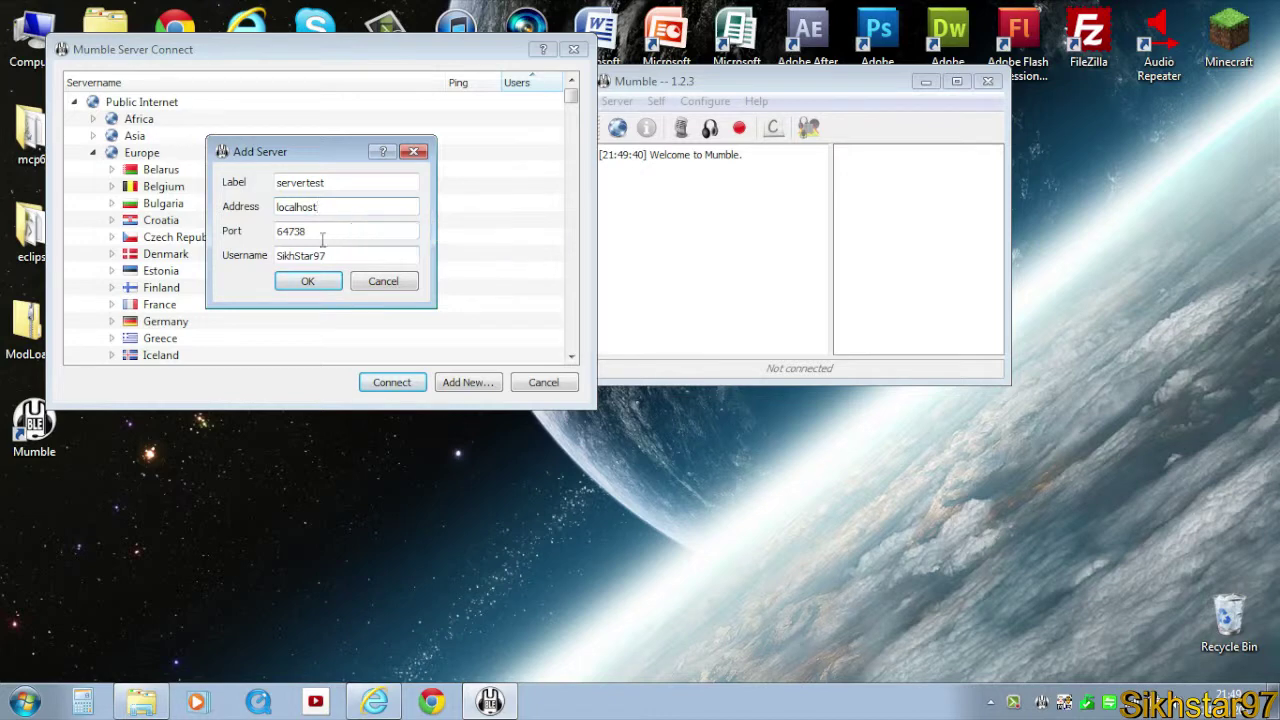
key(Tab)
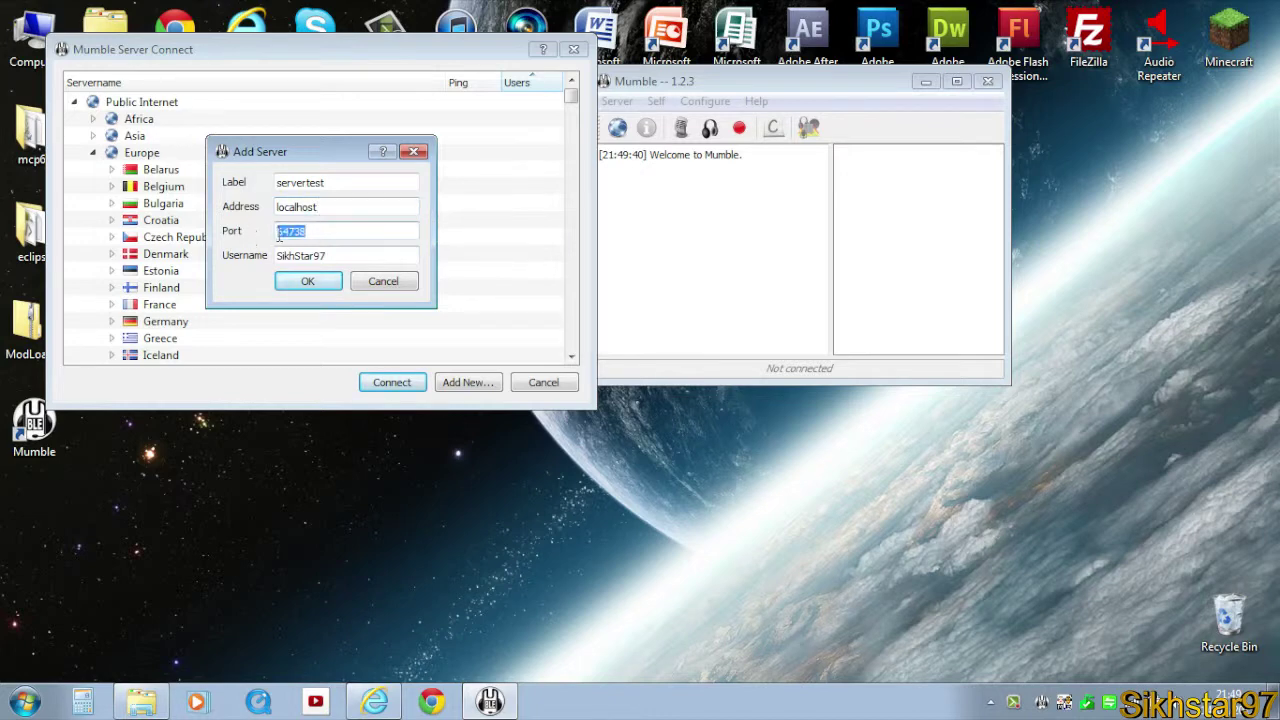
click(320, 229)
double_click(320, 229)
click(354, 259)
drag(354, 259, 267, 264)
click(292, 256)
drag(344, 256, 236, 258)
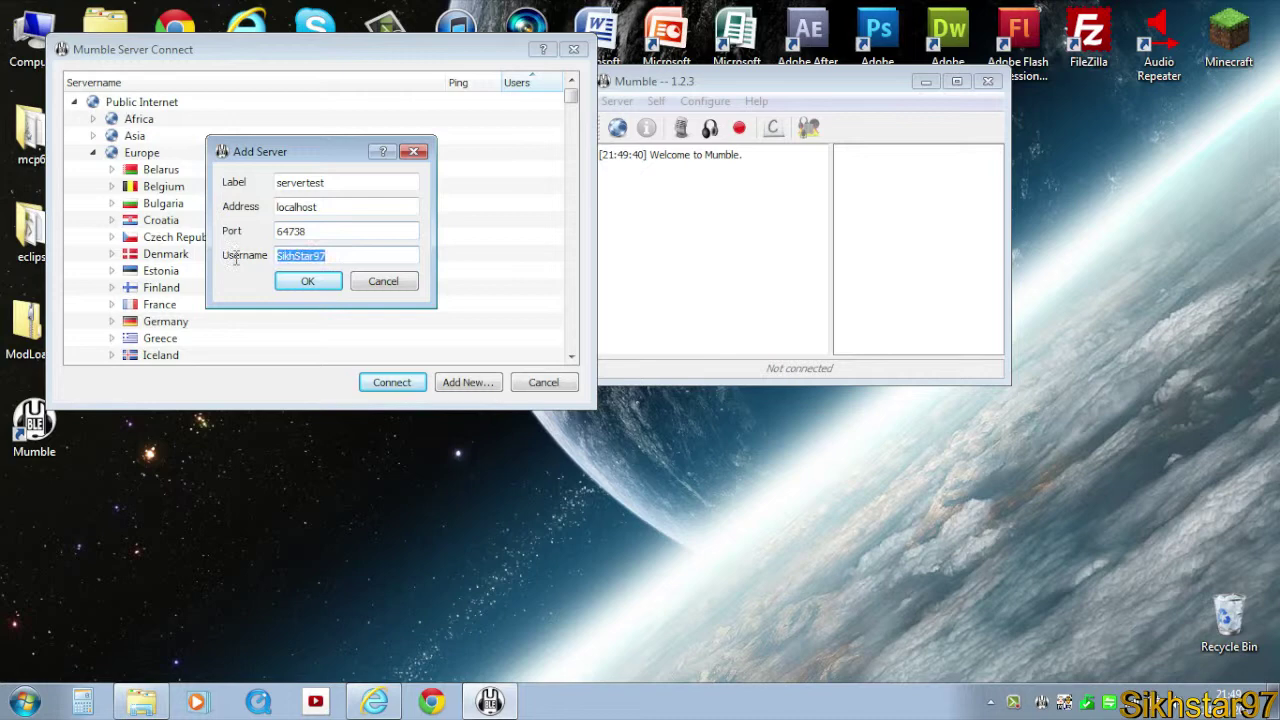
click(314, 284)
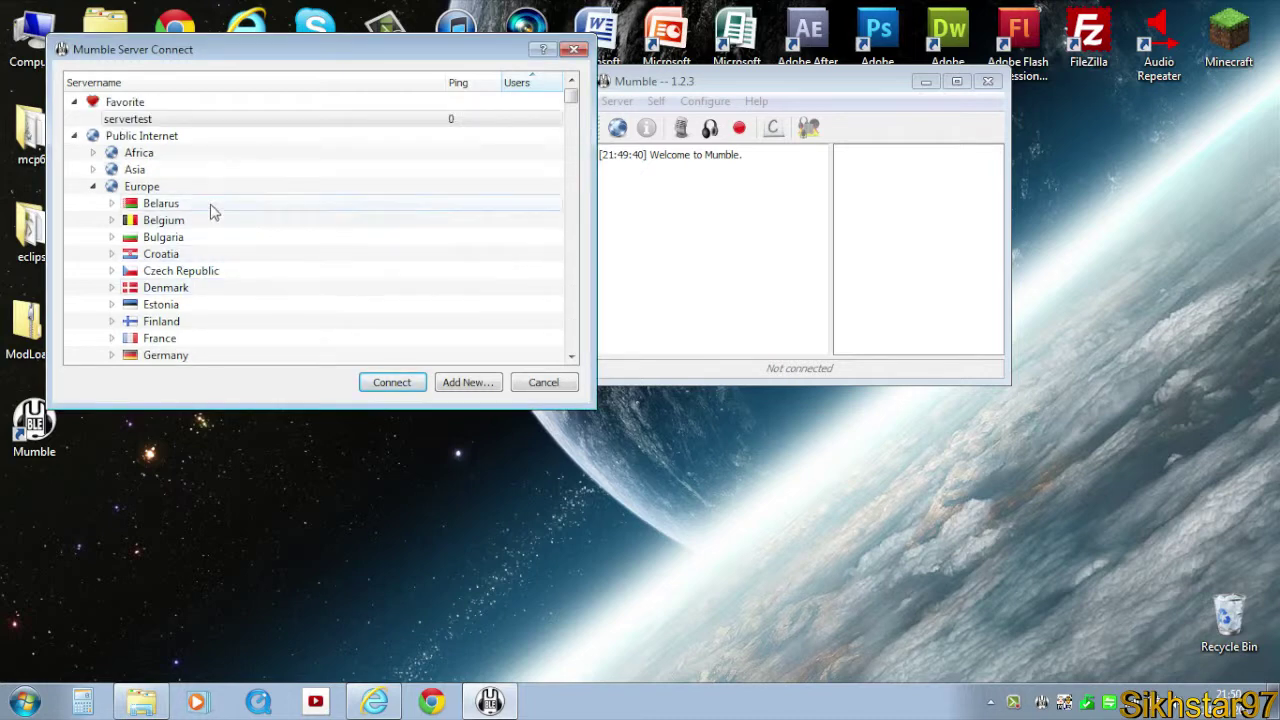
Connect to the servertest server in the favourites
click(125, 119)
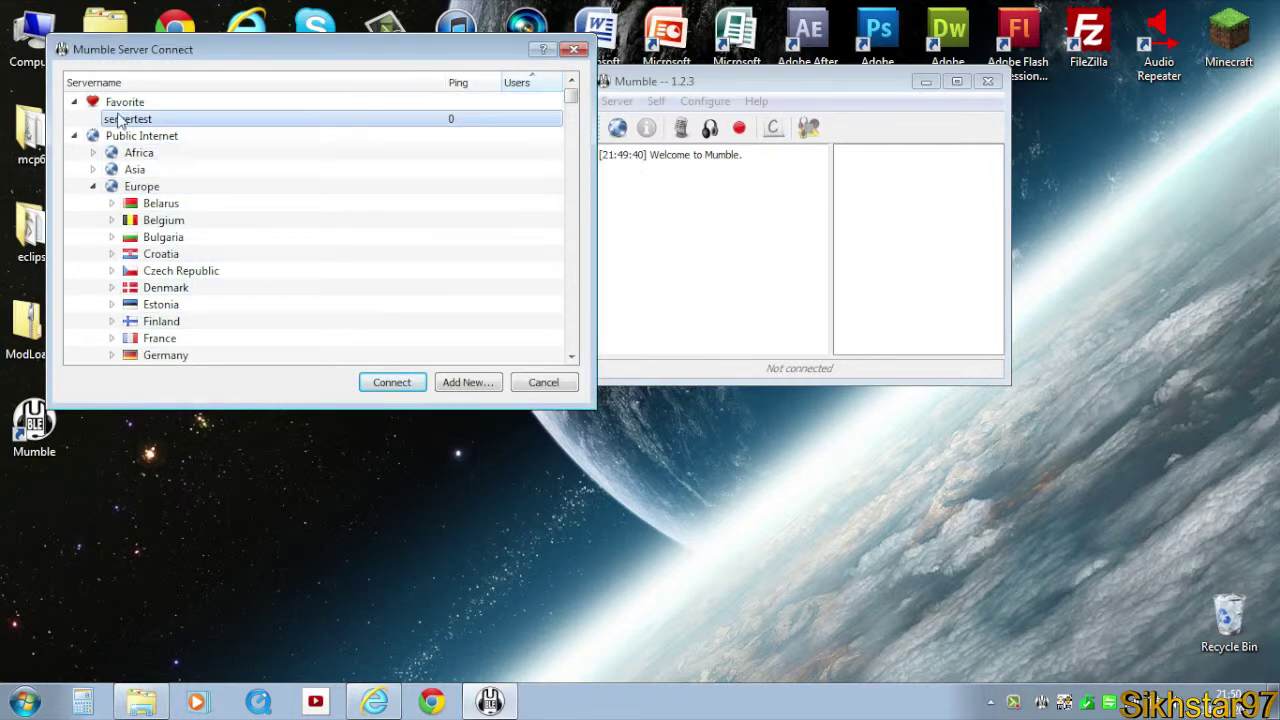
click(370, 381)
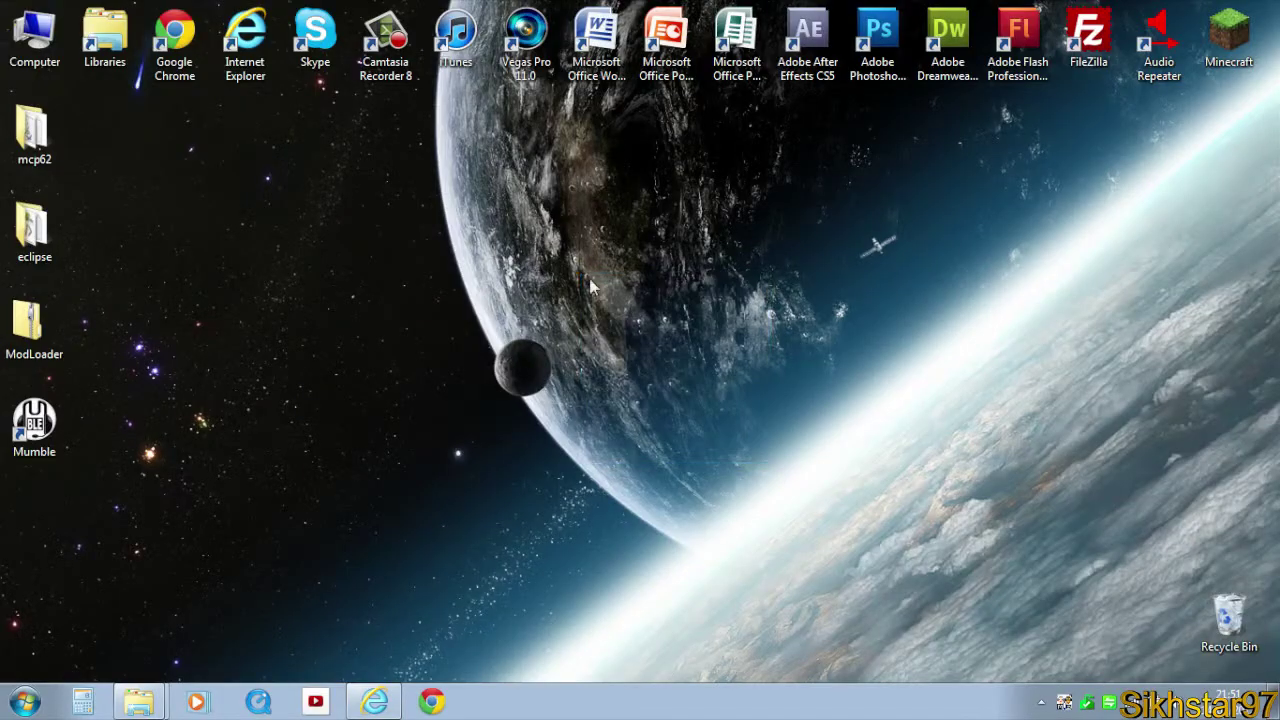
Check the public IP address on ipchicken.com in Internet Explorer, and minimize the browser
drag(434, 279, 601, 455)
drag(436, 276, 601, 470)
click(374, 701)
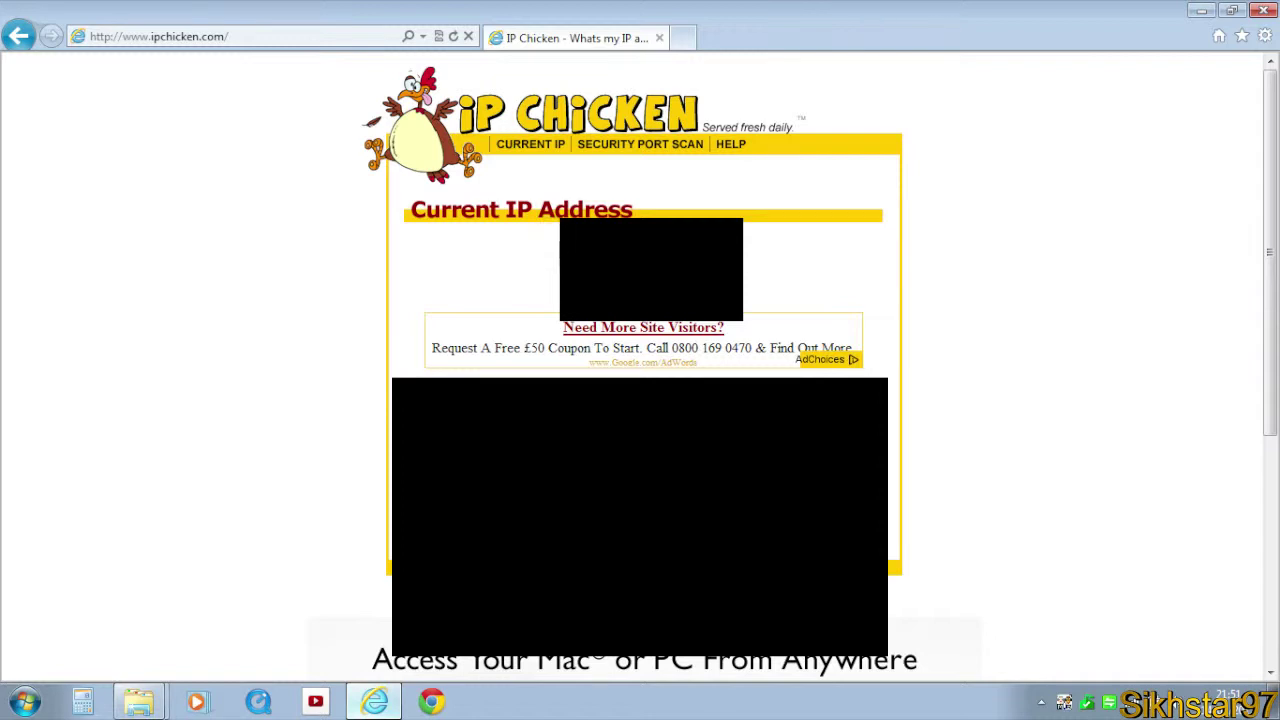
click(1201, 10)
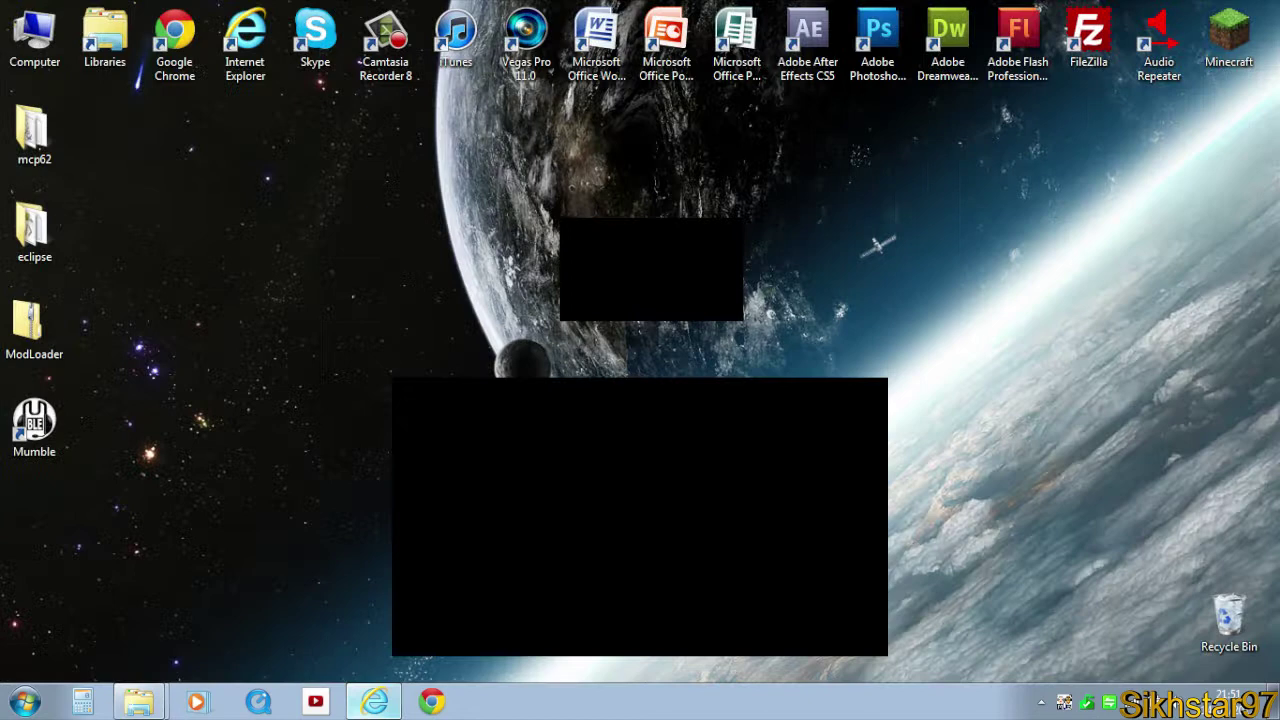
Reopen Mumble, add a server labelled serverfromoutside with the public IP address, and connect to it
double_click(34, 425)
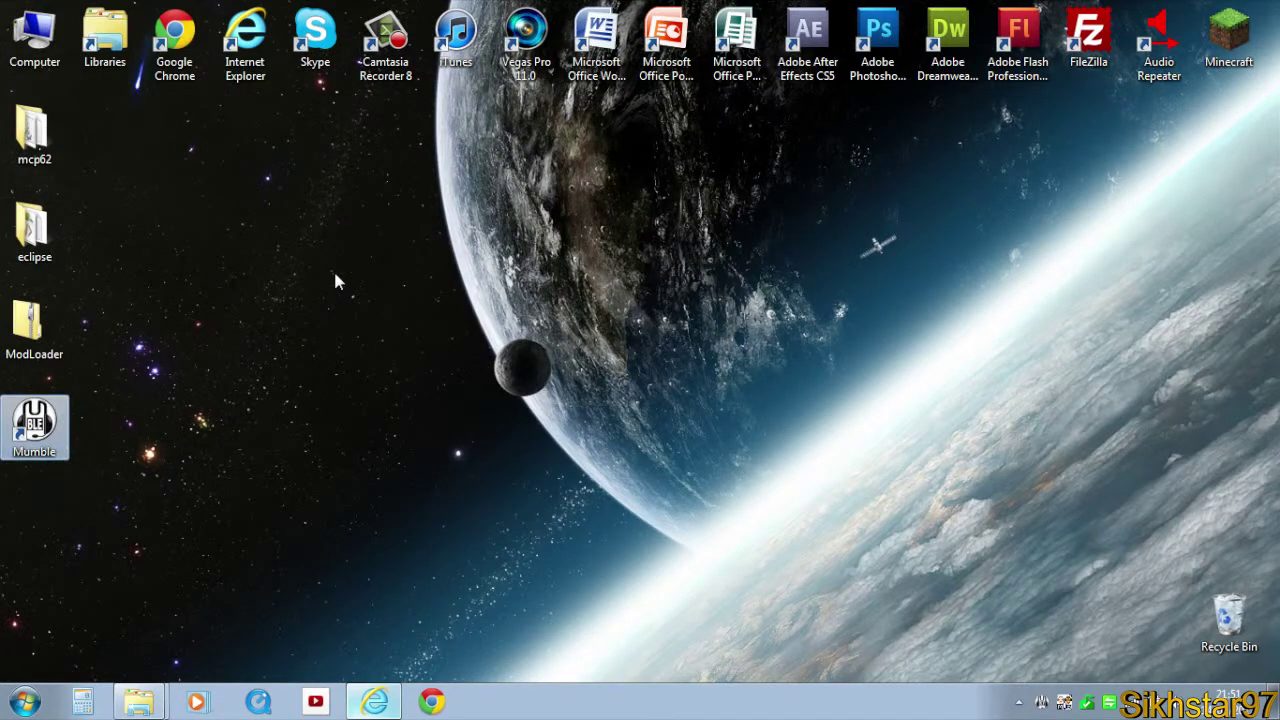
click(476, 383)
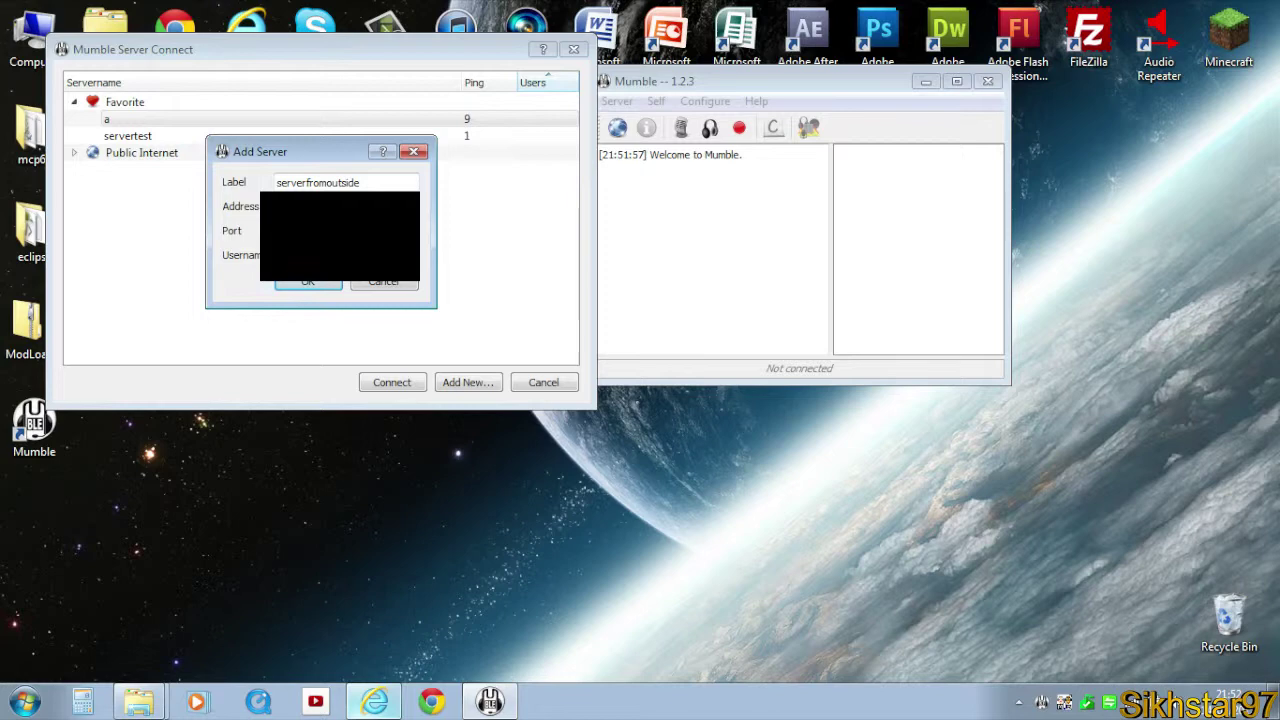
click(310, 283)
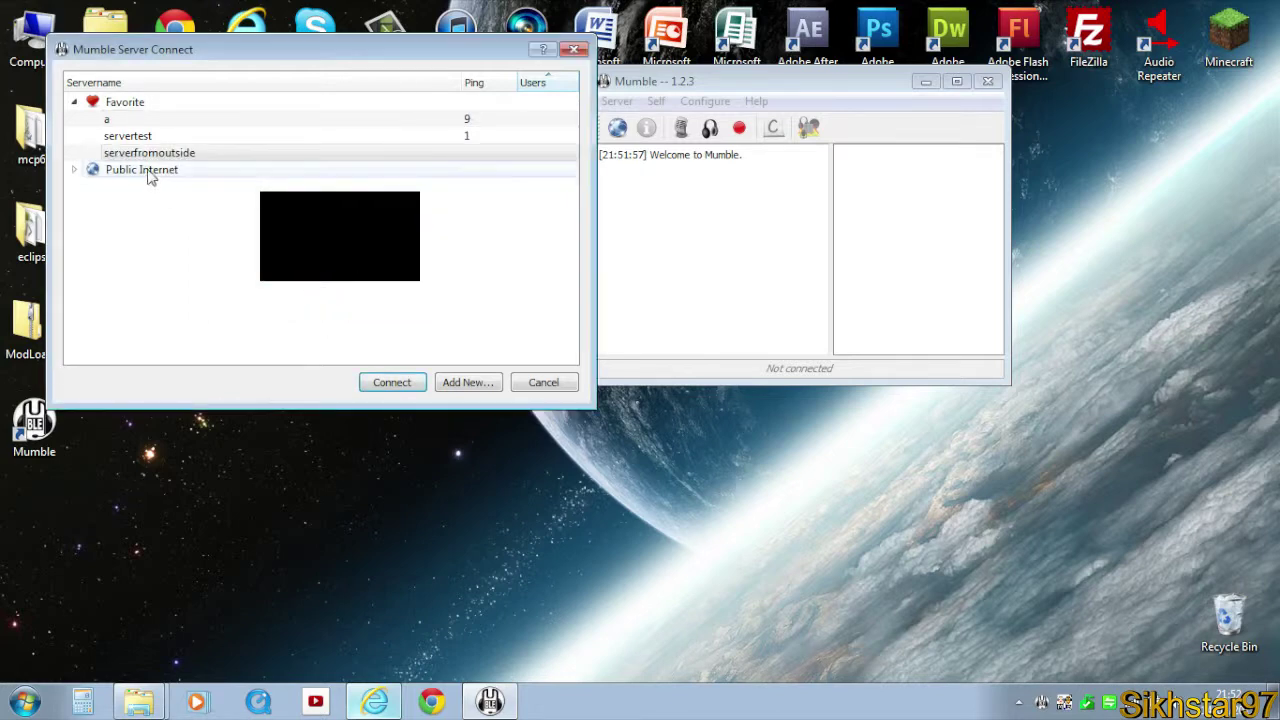
click(396, 384)
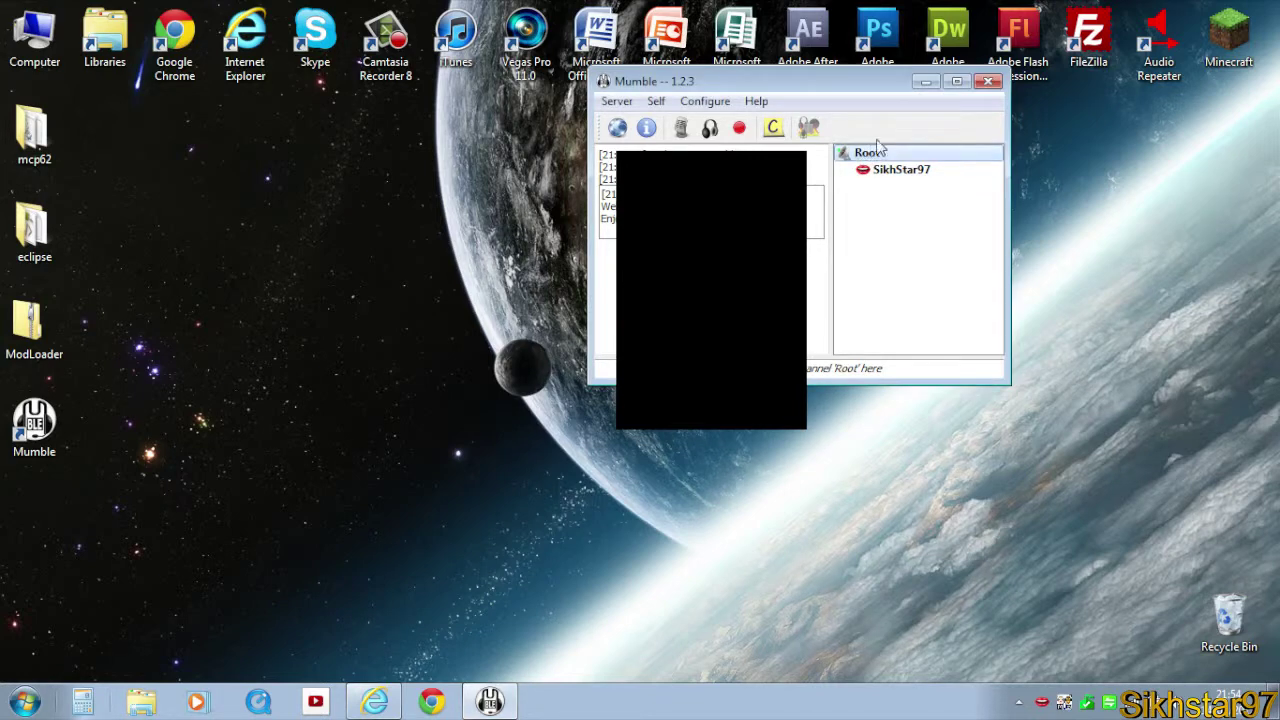
Close the Mumble client and quit the running Murmur server
click(988, 81)
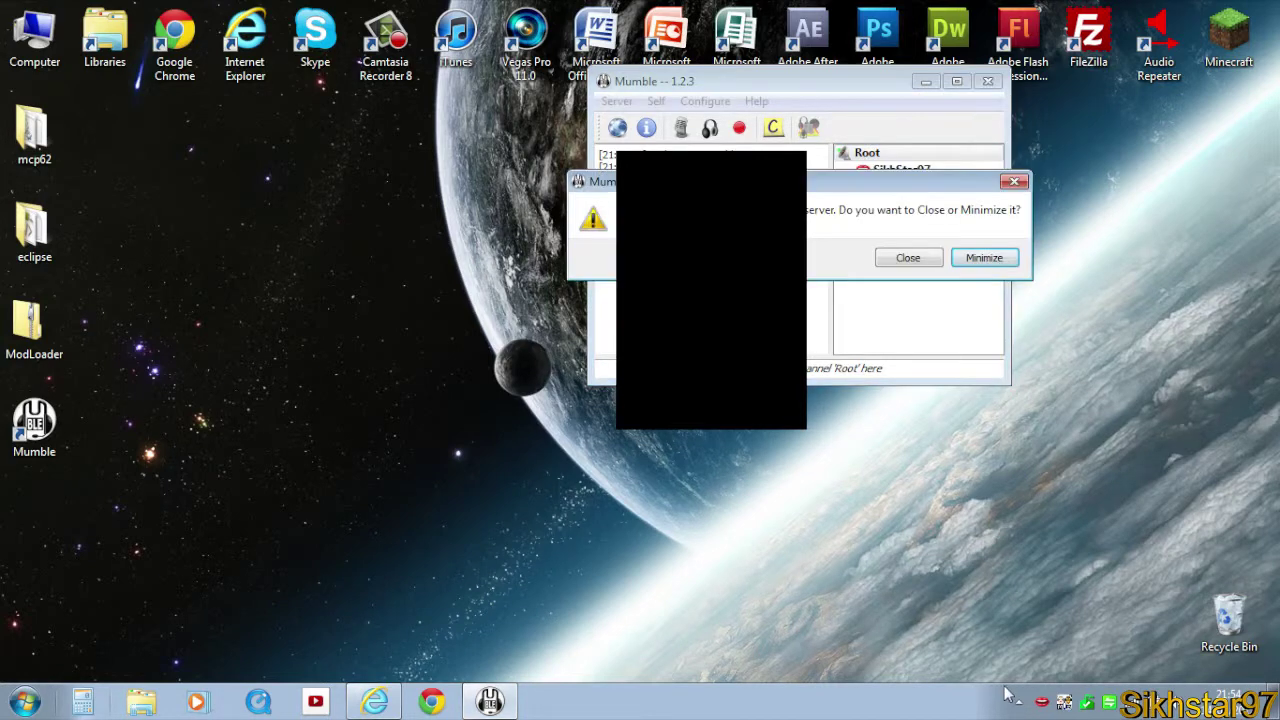
click(984, 258)
right_click(1064, 702)
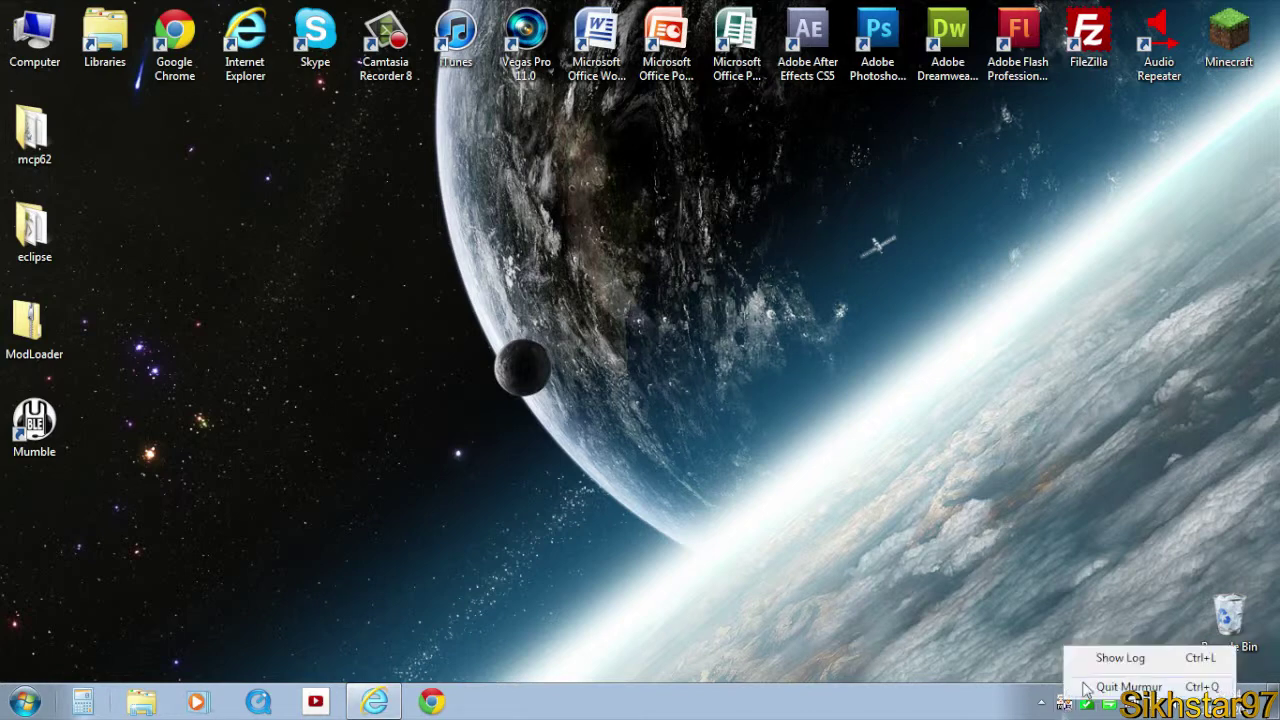
click(1095, 684)
click(650, 363)
Start Notepad with administrator rights and bring up its dialog for opening a file
click(27, 702)
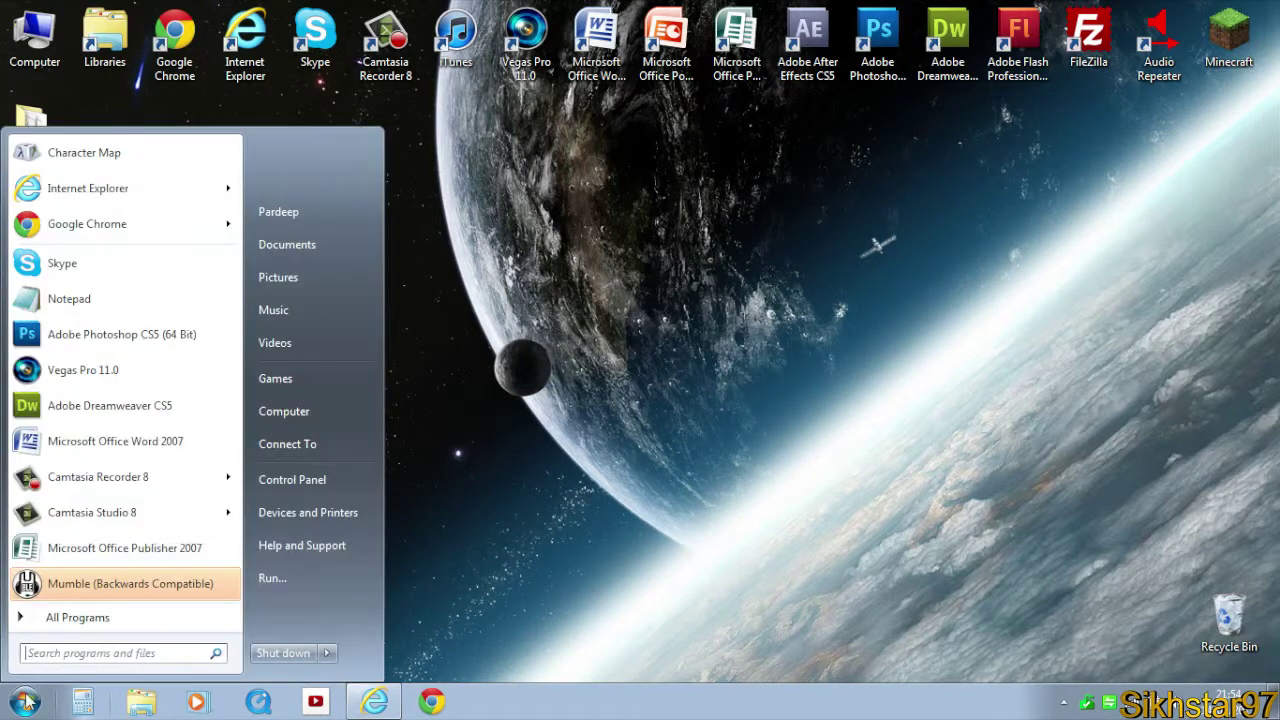
right_click(99, 296)
click(133, 319)
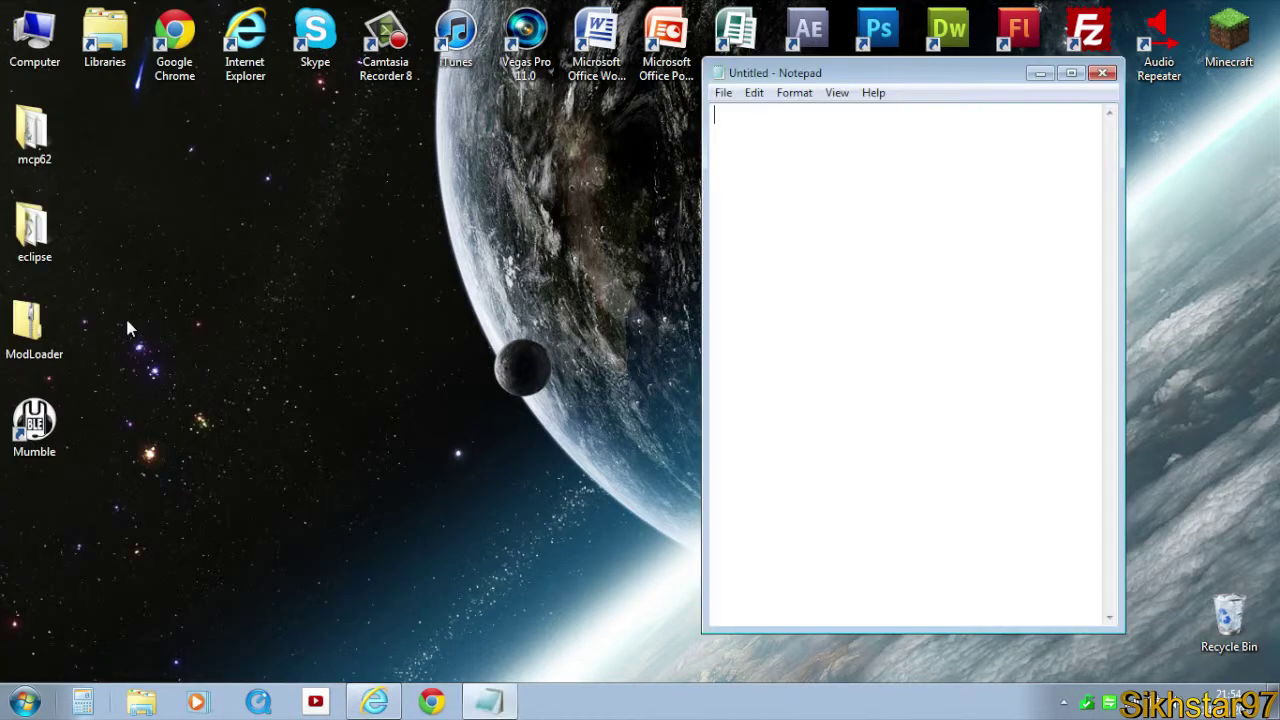
click(724, 93)
click(737, 131)
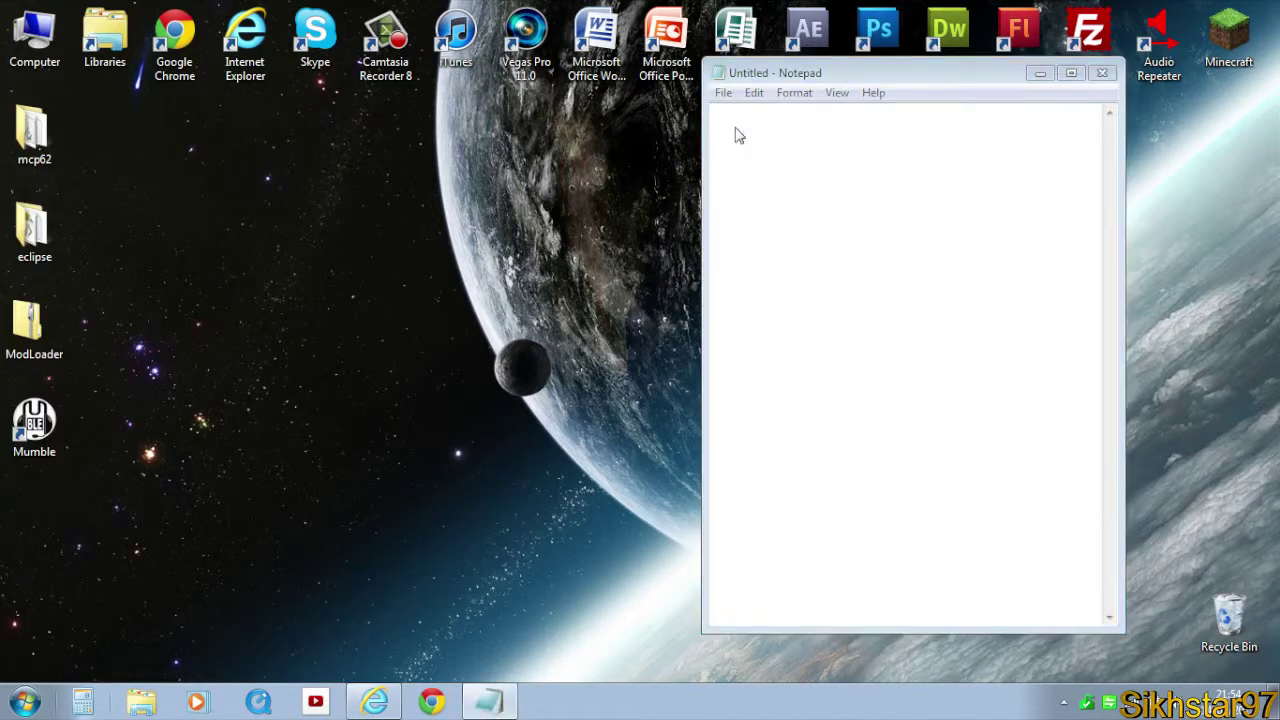
Browse to the Mumble folder inside Program Files (x86) on Local Disk (C:)
scroll(730, 380, down, 5)
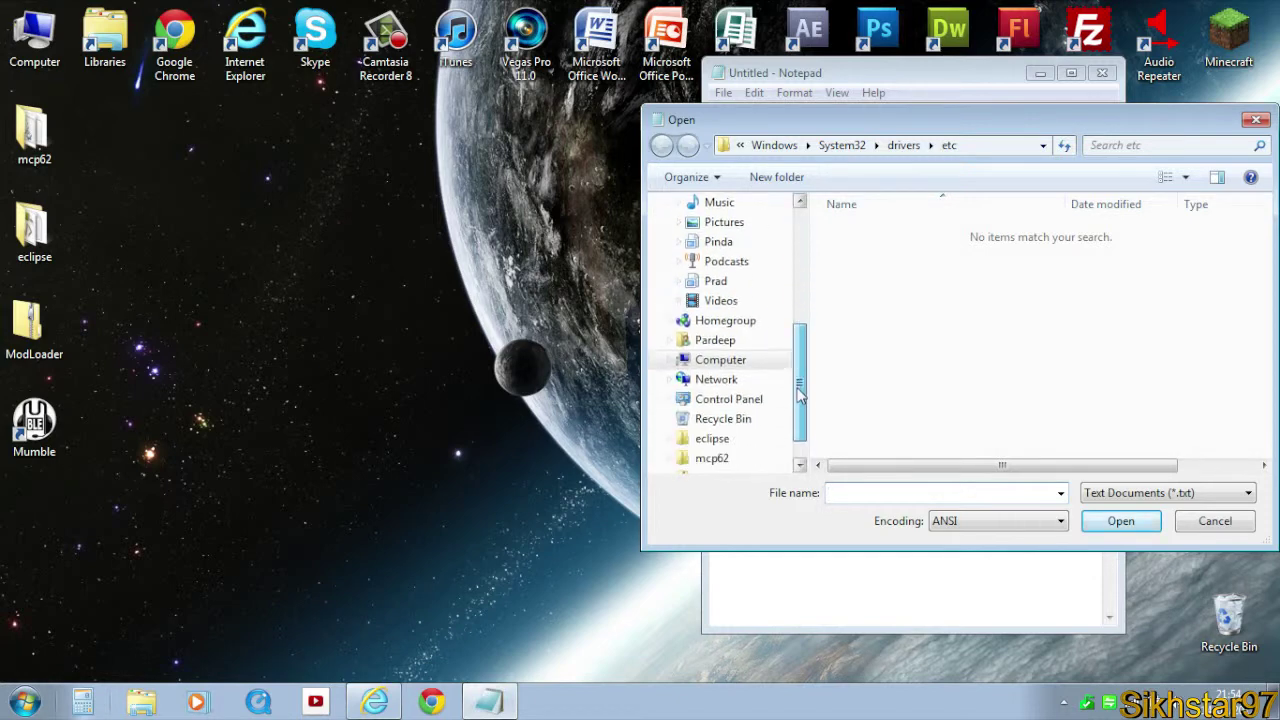
click(727, 342)
double_click(930, 268)
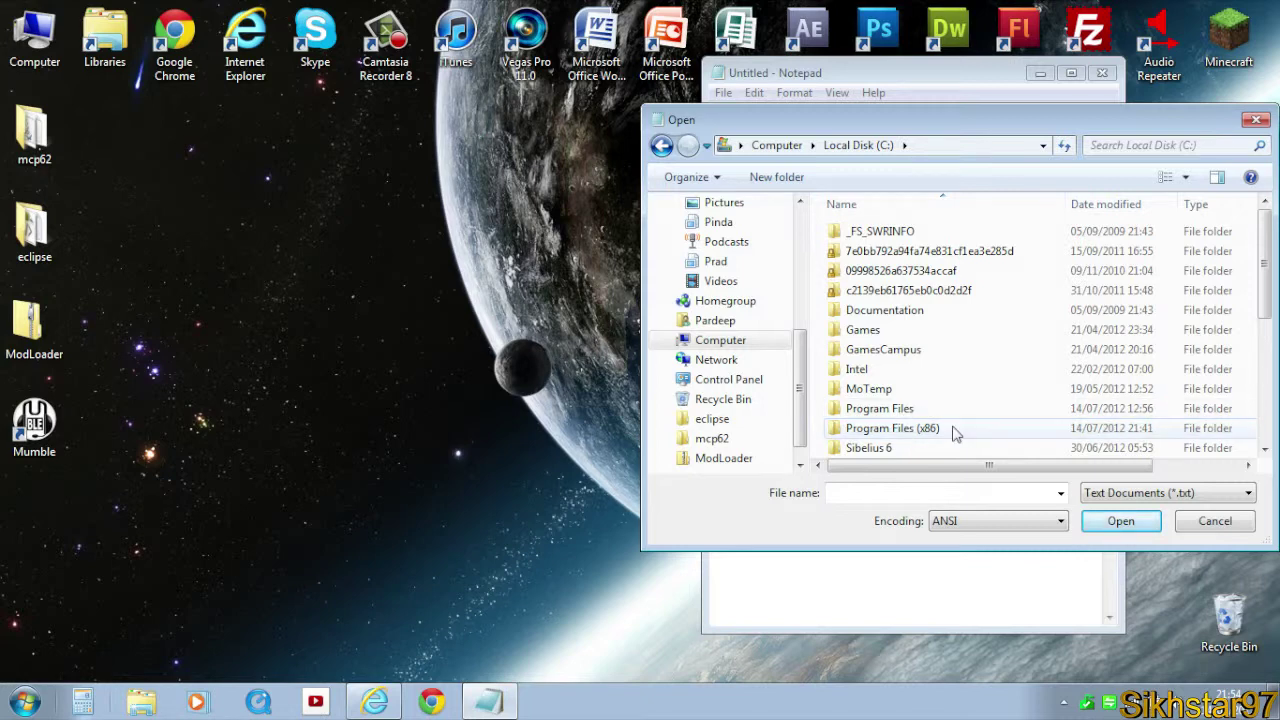
click(905, 410)
double_click(935, 430)
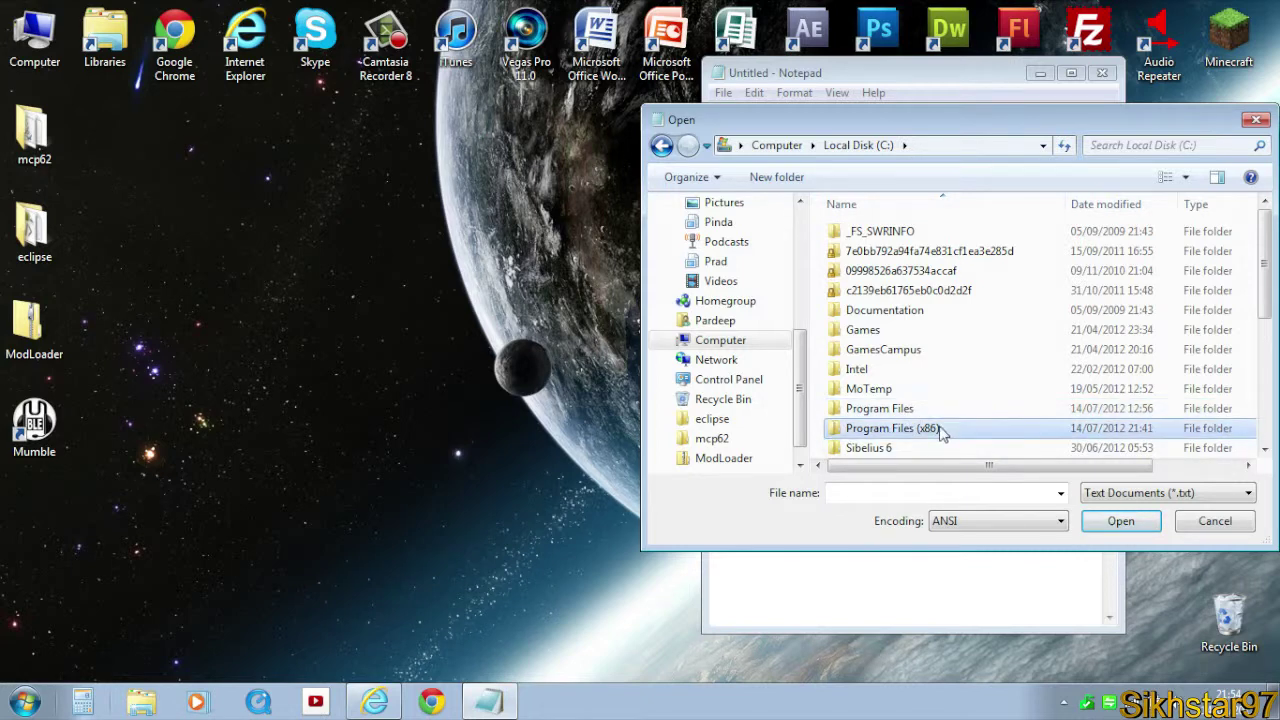
scroll(907, 387, down, 15)
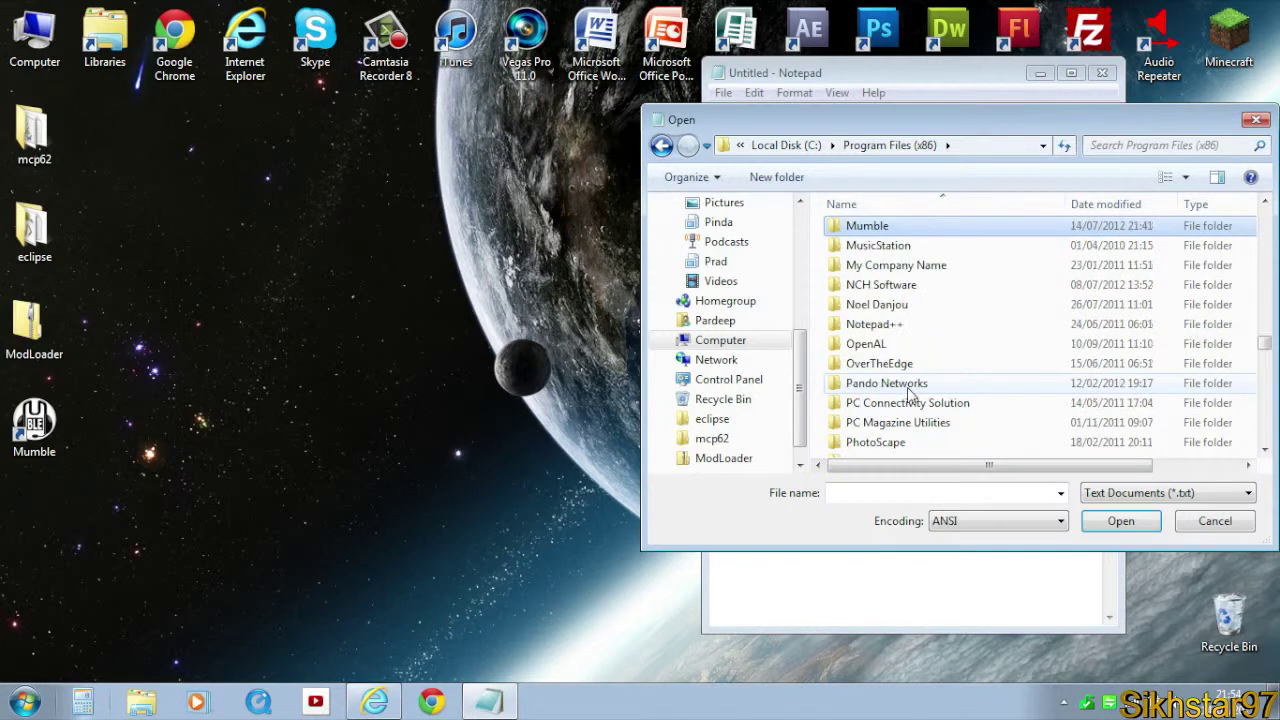
double_click(913, 232)
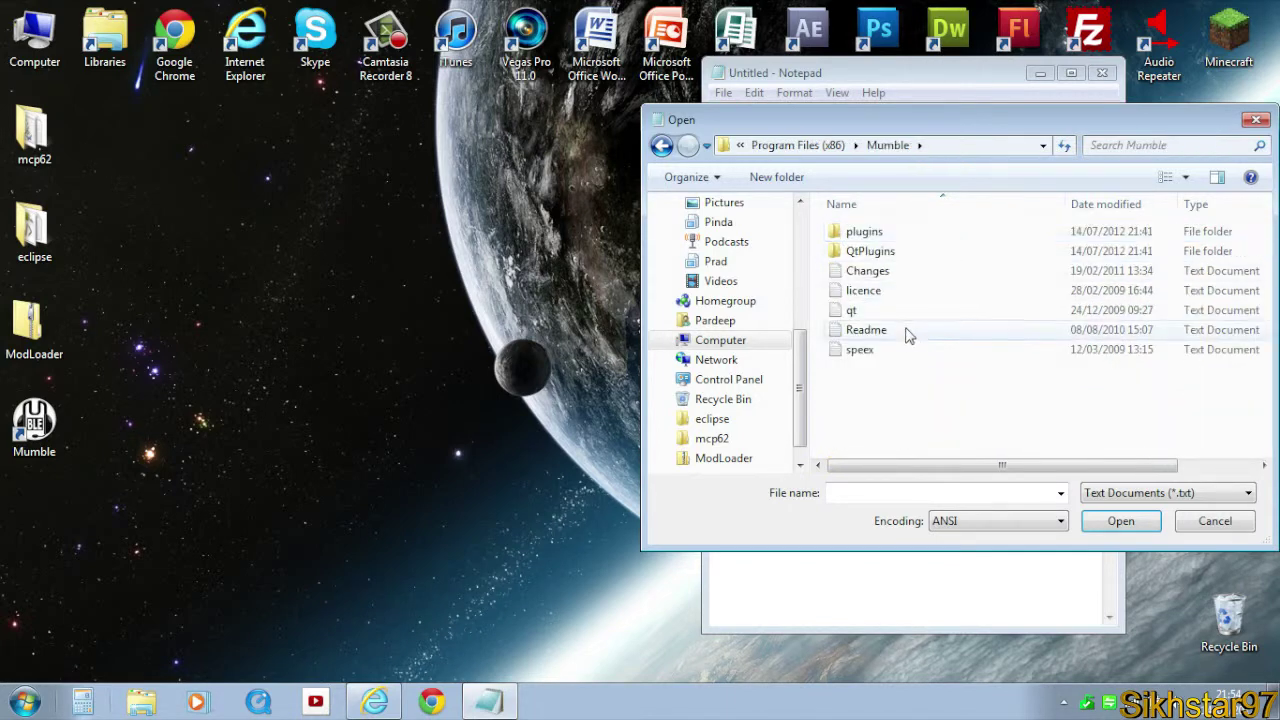
Show all file types and open the murmur configuration file from the Mumble folder
click(897, 290)
click(1218, 501)
click(1168, 524)
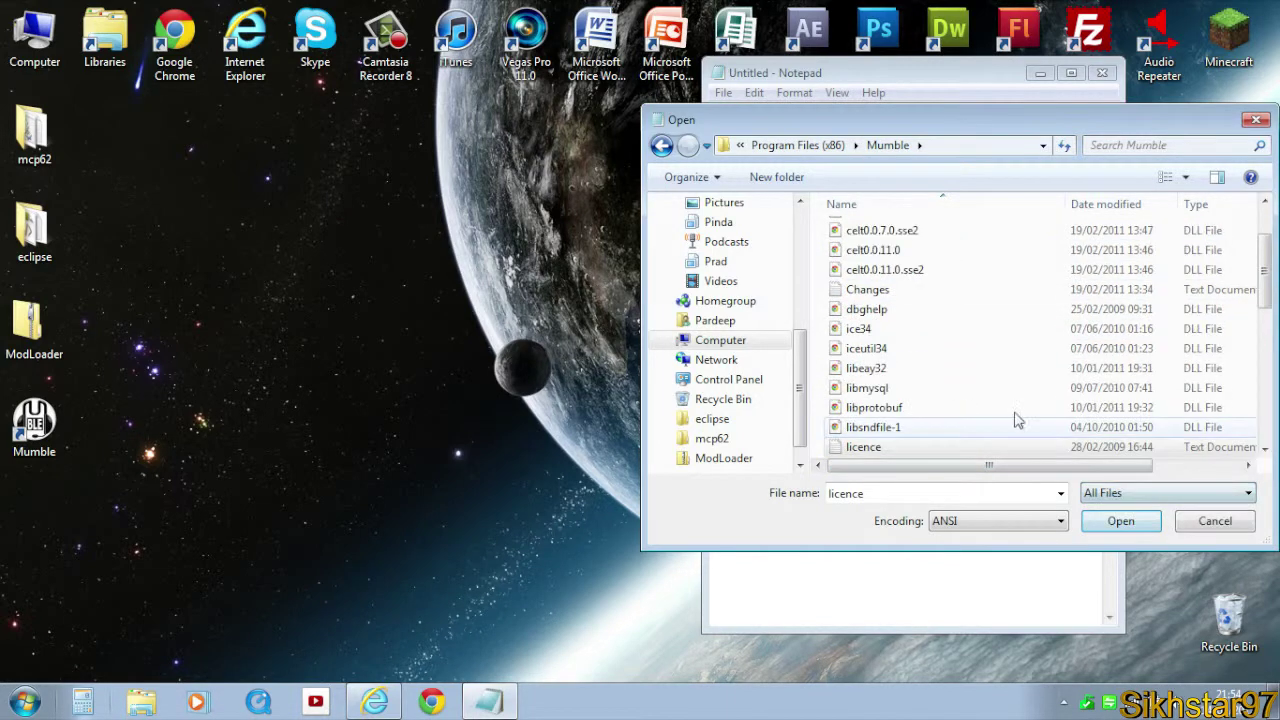
click(975, 396)
scroll(983, 407, down, 2)
click(878, 410)
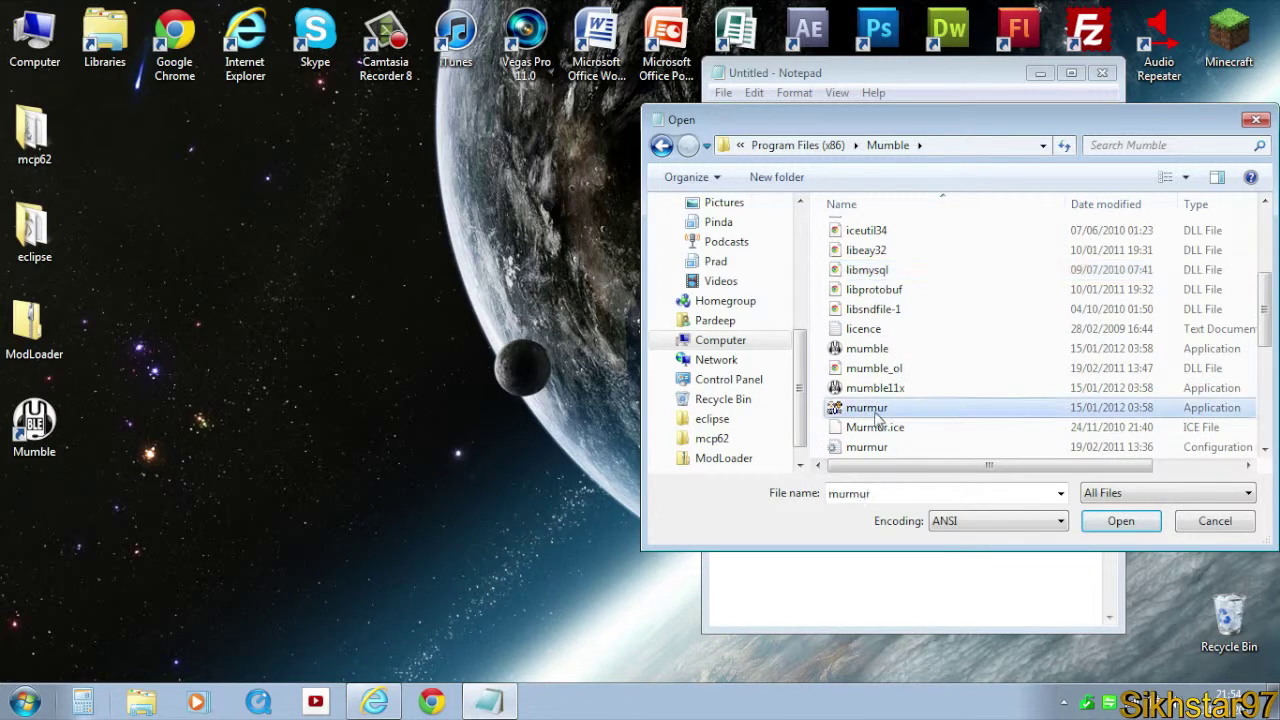
scroll(878, 418, down, 1)
click(906, 390)
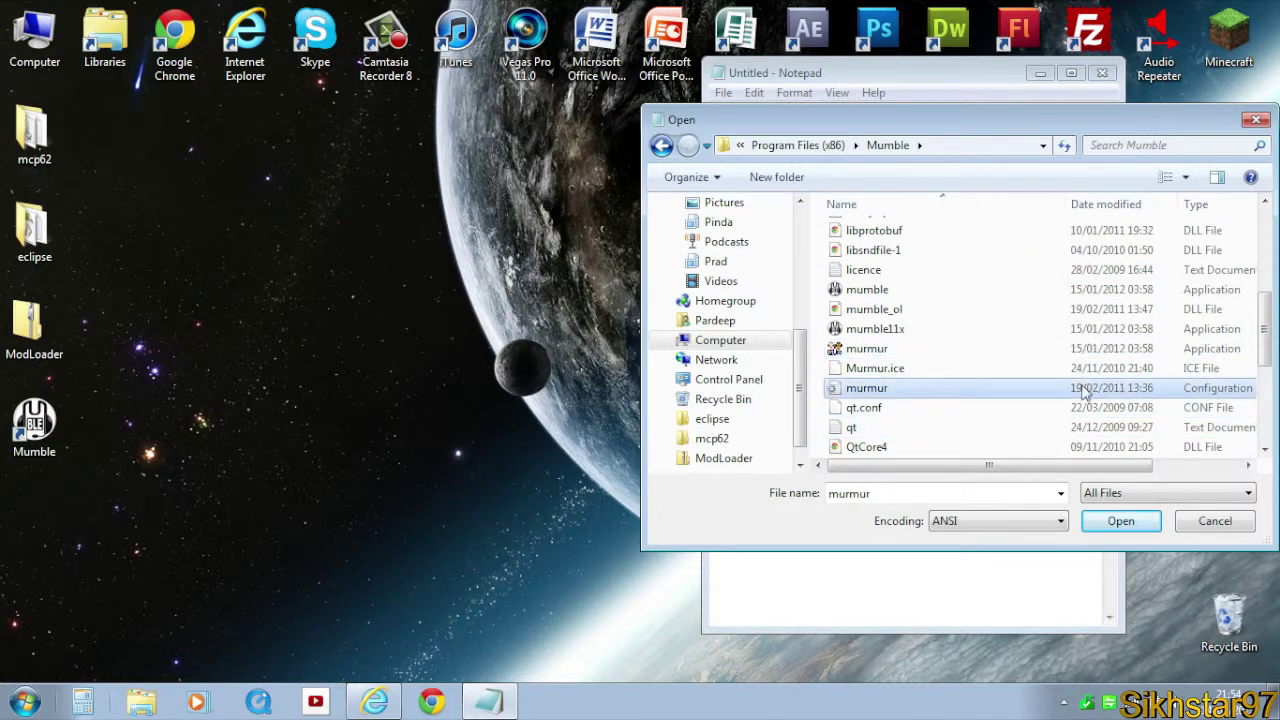
mouse_move(953, 466)
mouse_down()
mouse_move(1031, 466)
mouse_move(950, 466)
mouse_up()
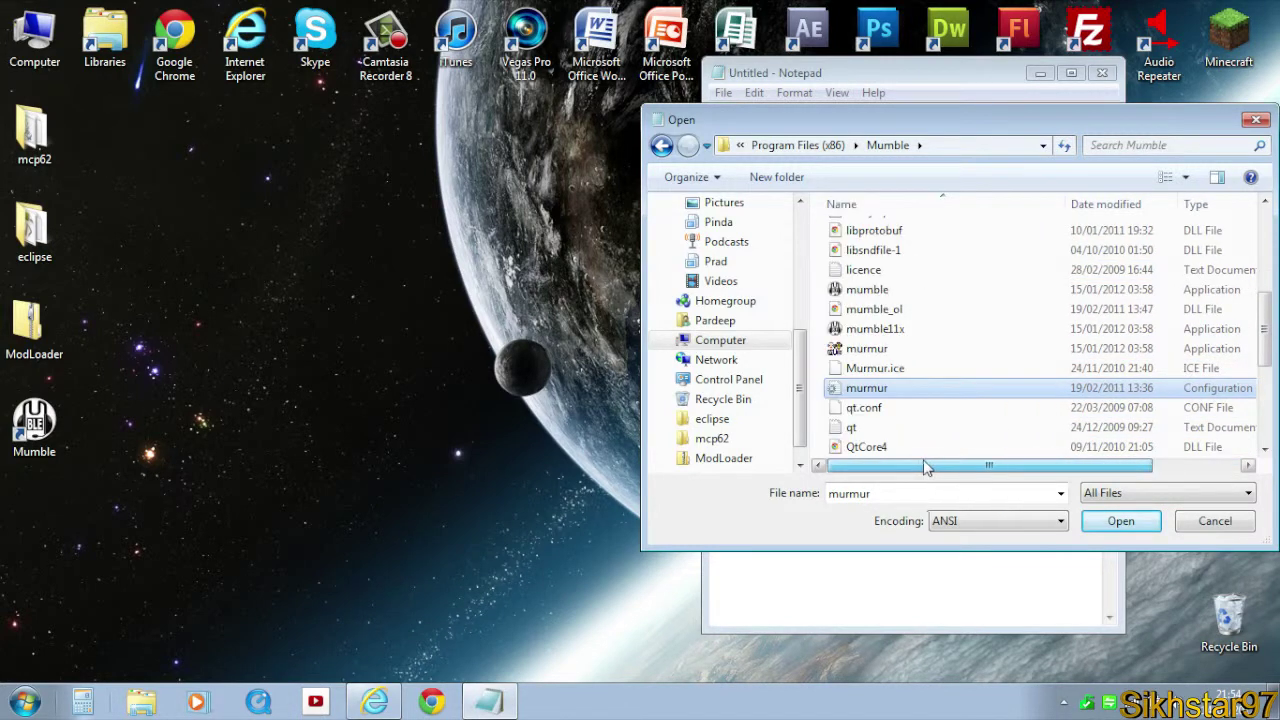
double_click(864, 388)
Maximize the murmur configuration file and examine its settings, especially the port and the host to bind to
drag(850, 284, 856, 276)
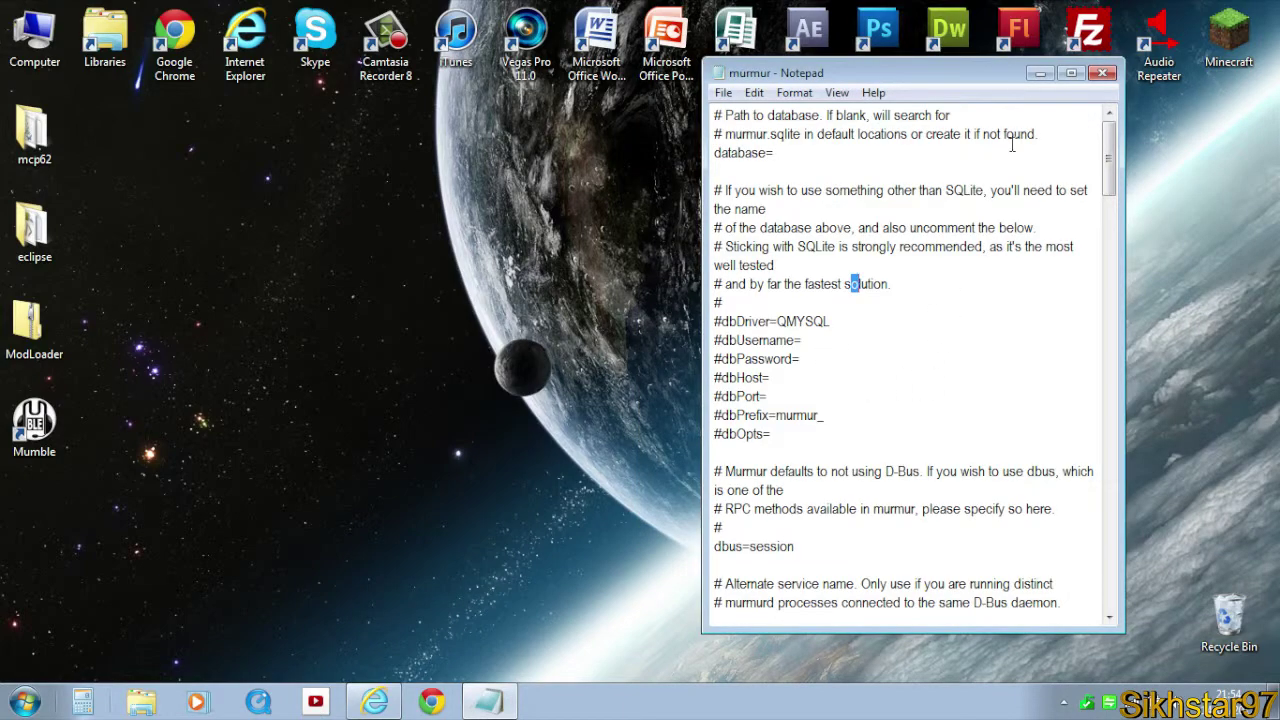
click(1071, 73)
scroll(119, 416, down, 4)
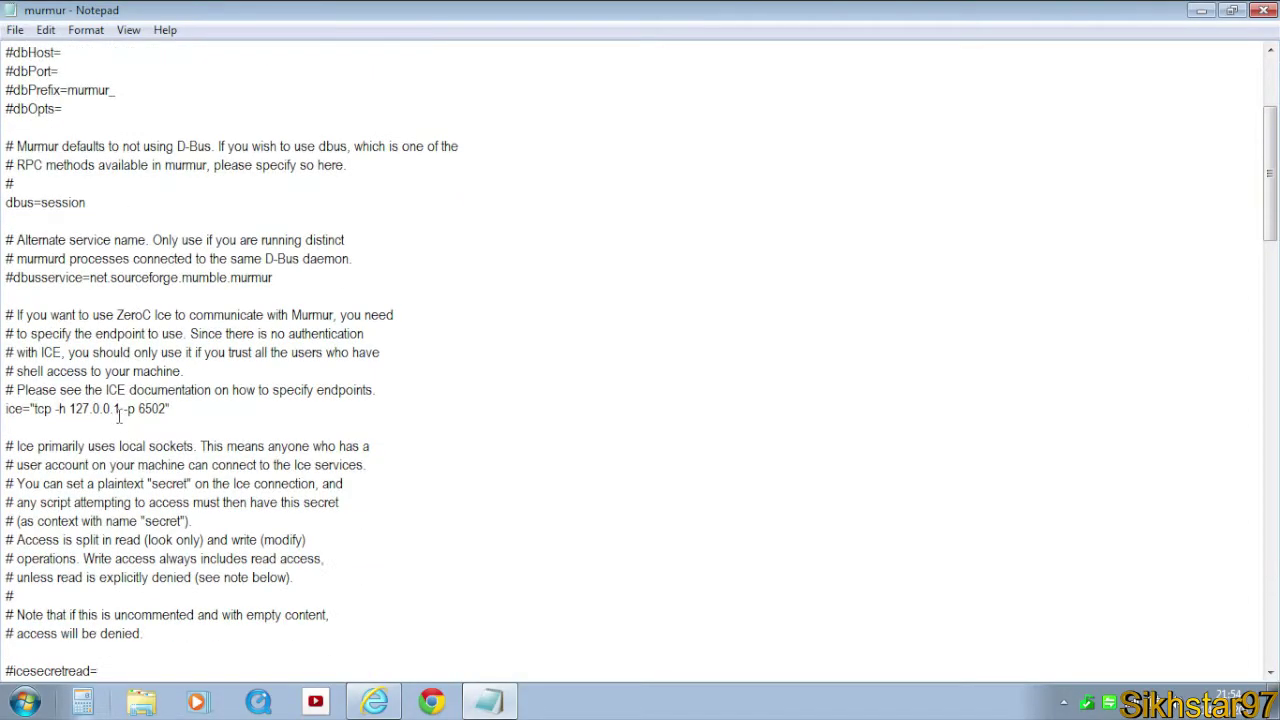
scroll(119, 416, up, 4)
click(130, 428)
scroll(140, 432, down, 8)
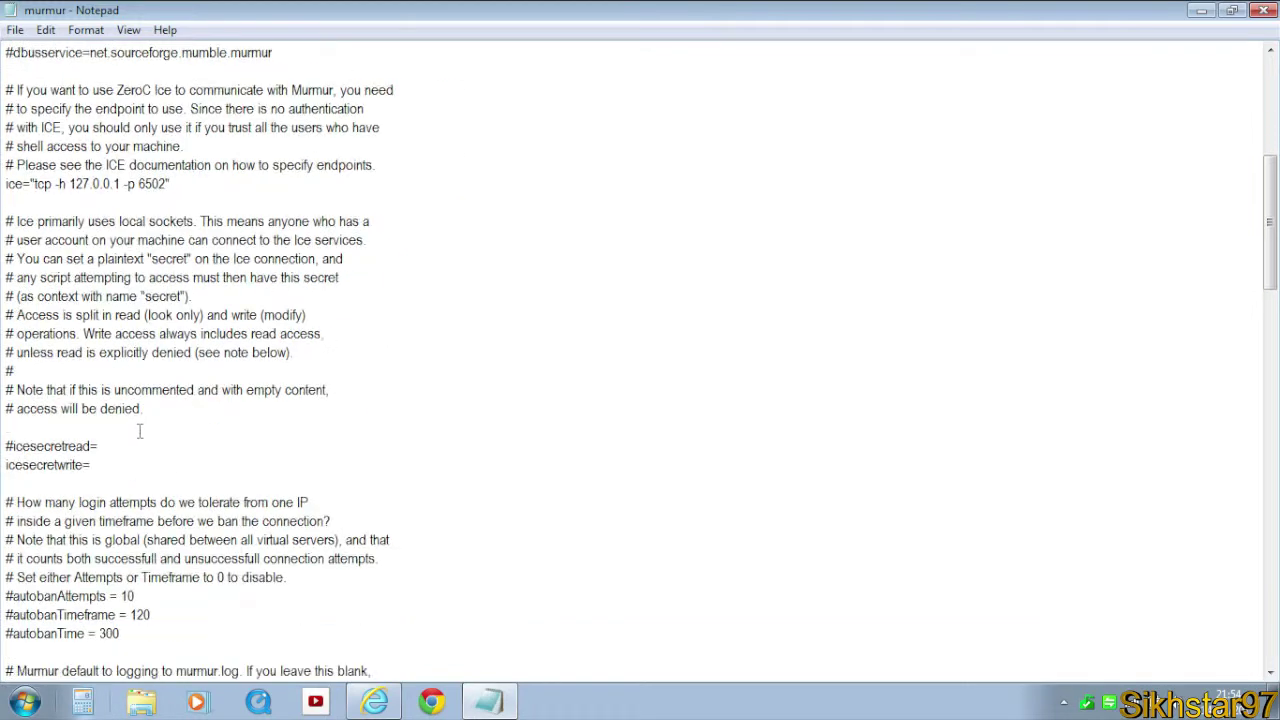
scroll(140, 432, down, 10)
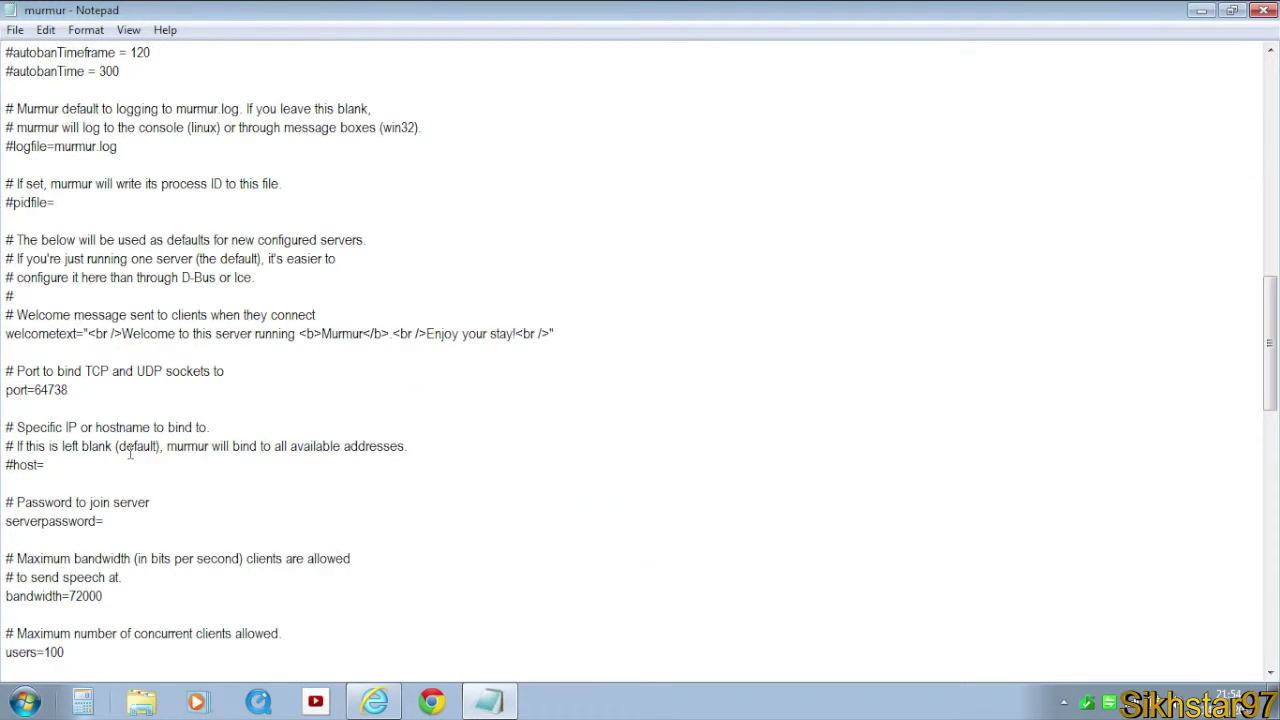
drag(74, 395, 34, 394)
click(91, 396)
click(84, 400)
click(93, 465)
Uncomment the registerName line in the public server registration section of the murmur file
scroll(115, 490, down, 3)
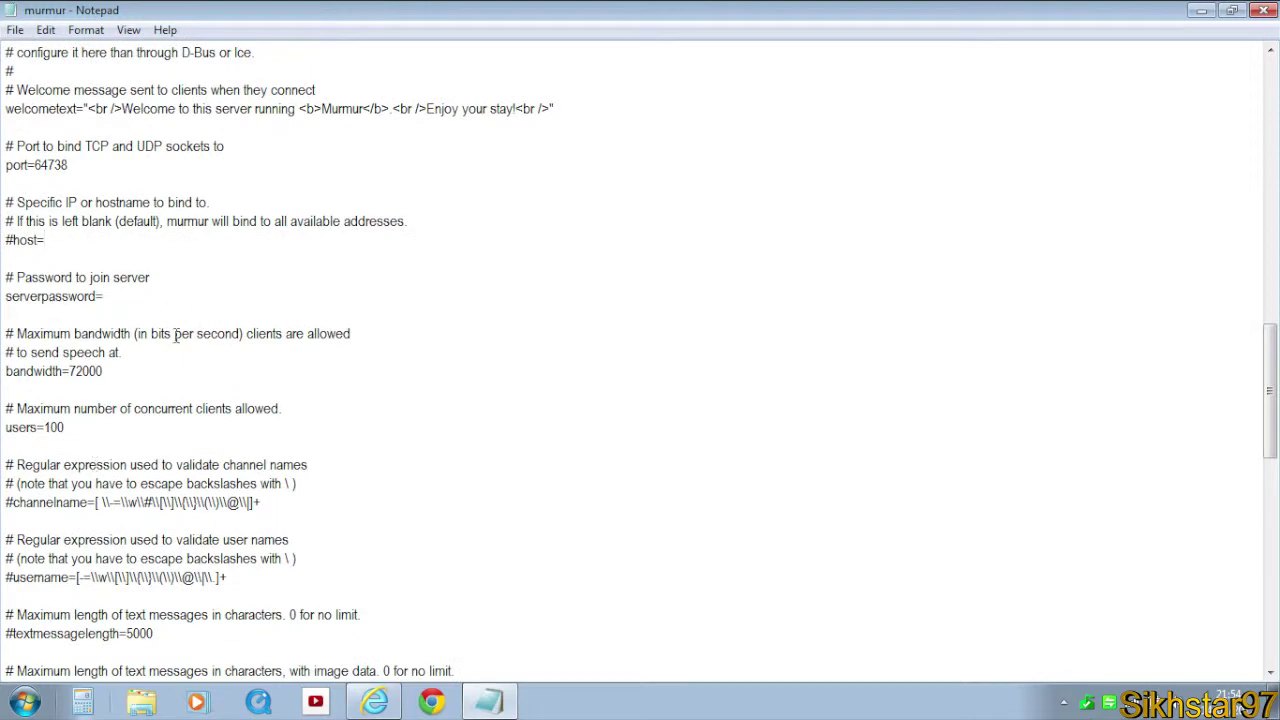
scroll(172, 380, down, 12)
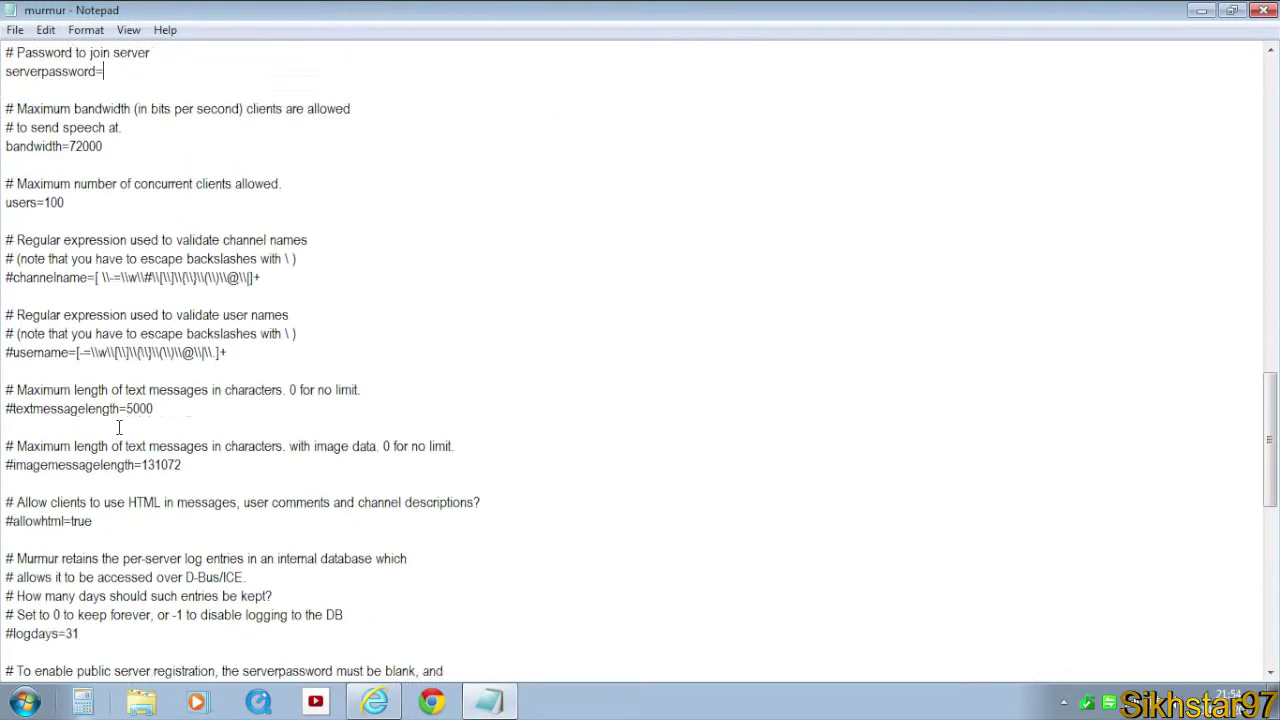
scroll(119, 427, down, 1)
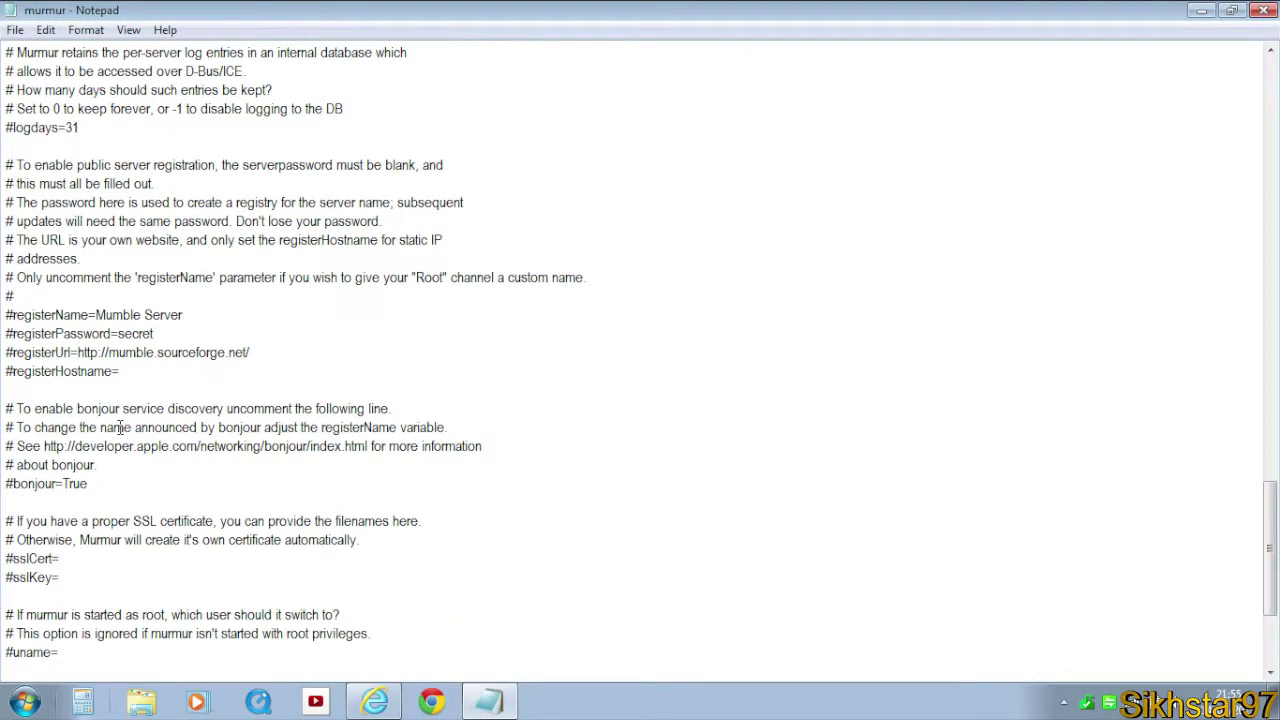
drag(62, 314, 116, 314)
click(185, 316)
drag(12, 316, 4, 316)
key(Delete)
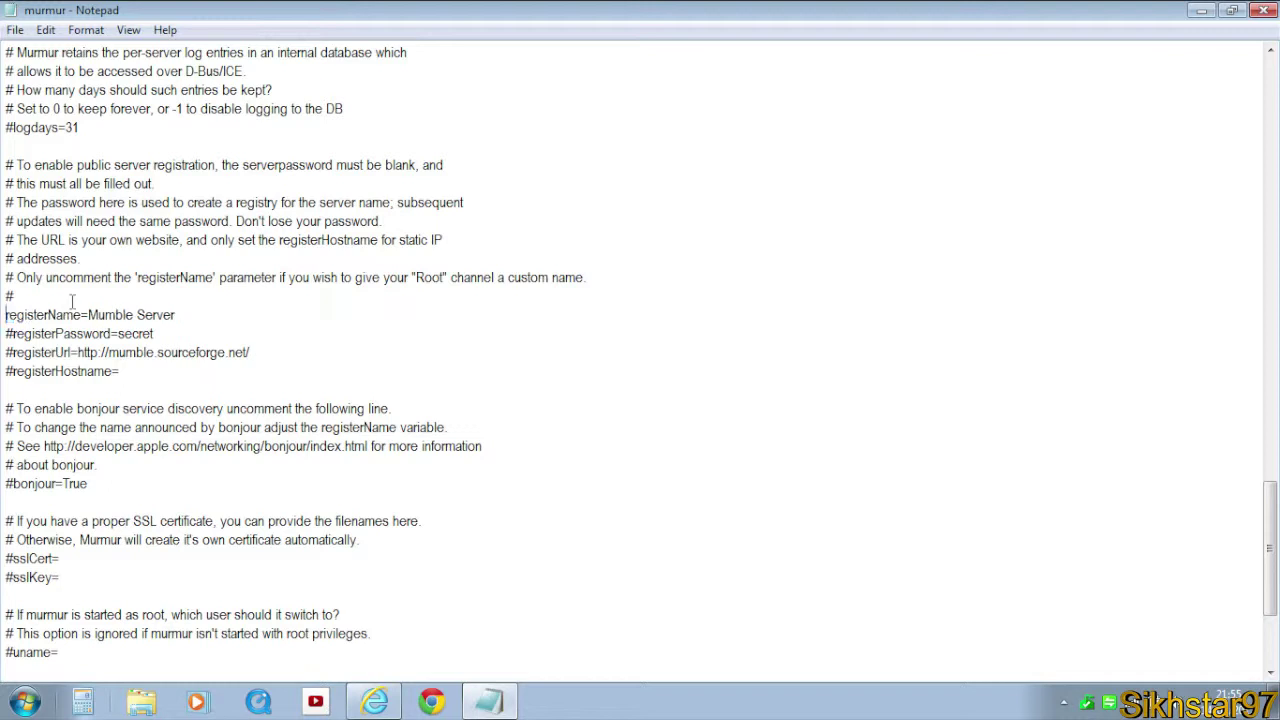
Set registerName to My Server, save the murmur file and close Notepad
drag(178, 314, 90, 318)
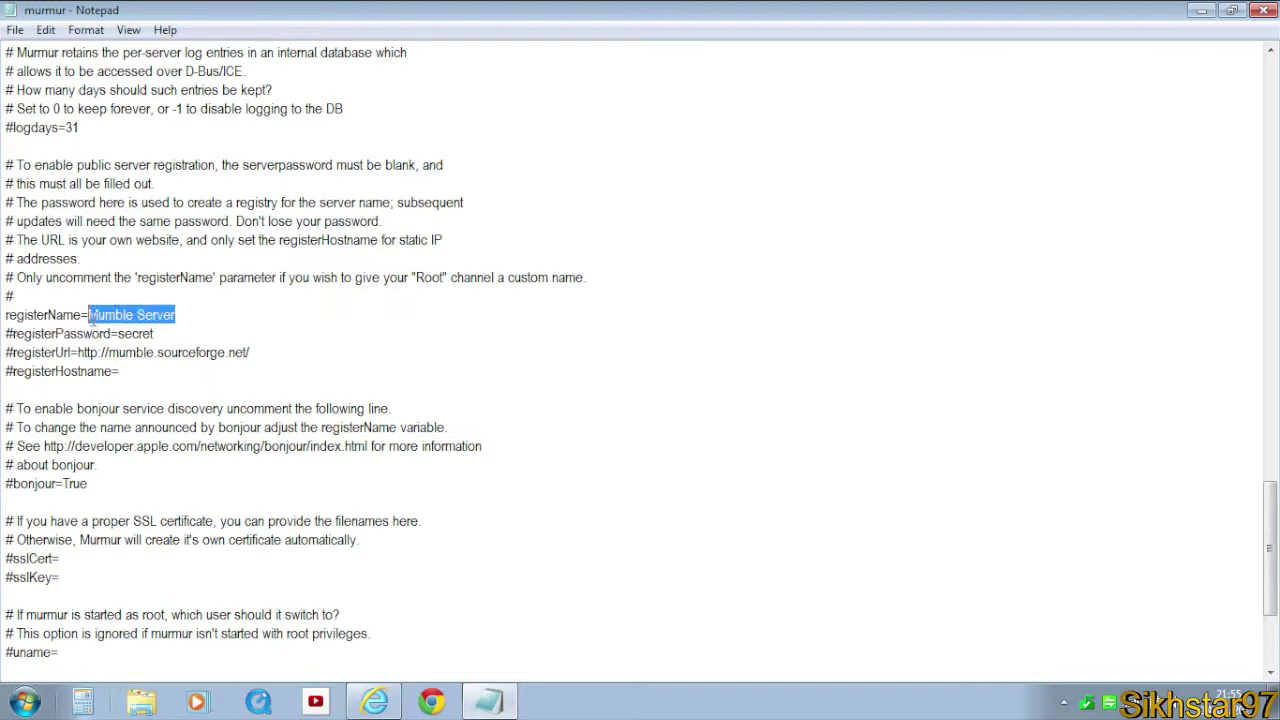
key(Delete)
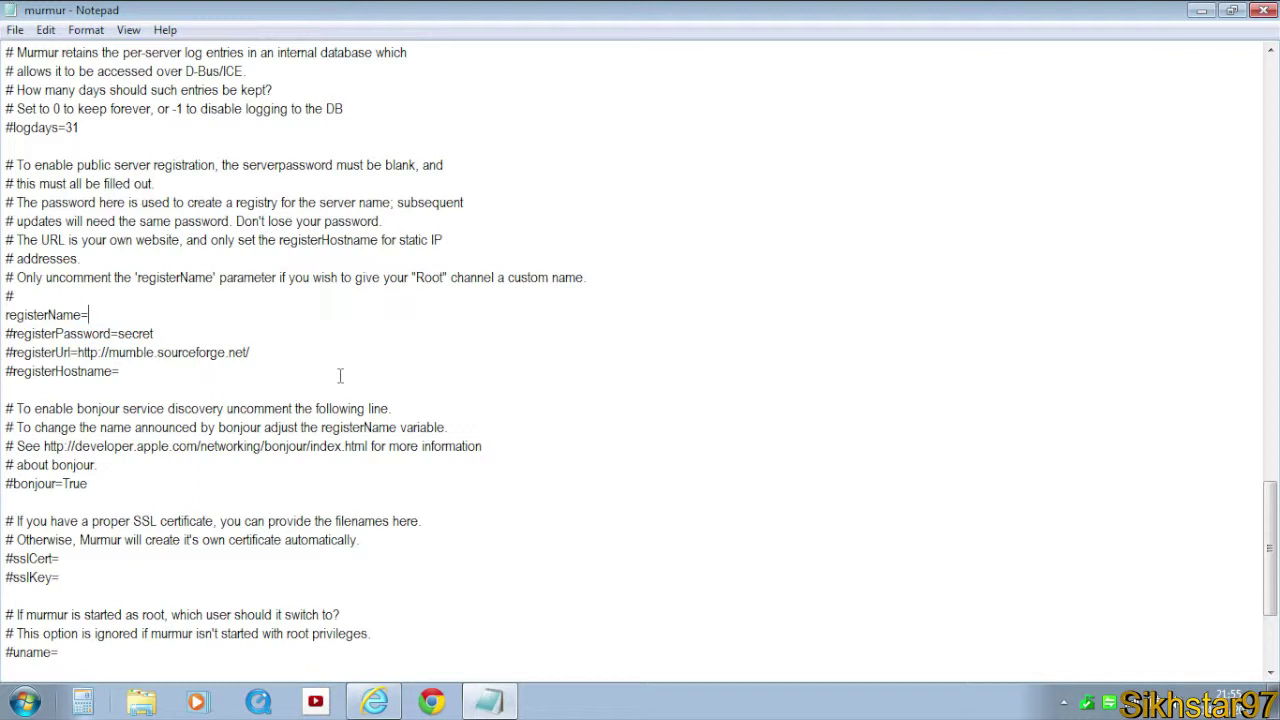
text(My Server)
click(15, 30)
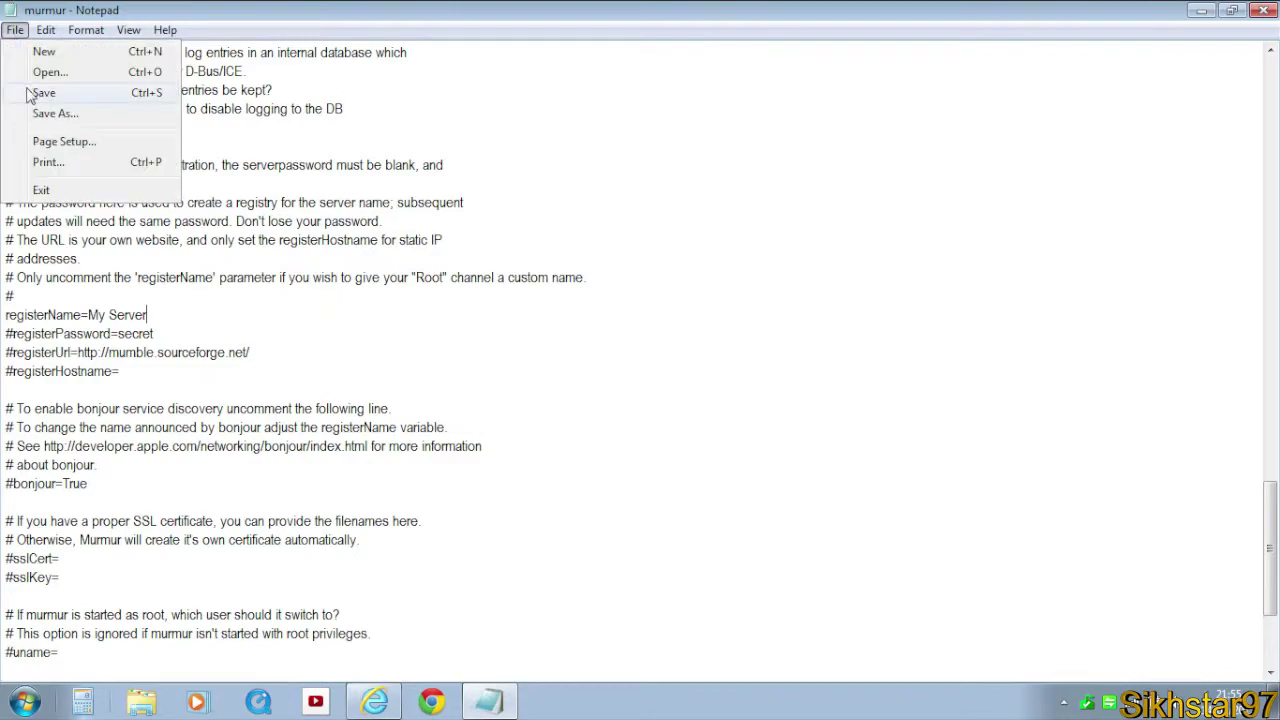
click(30, 94)
click(1263, 10)
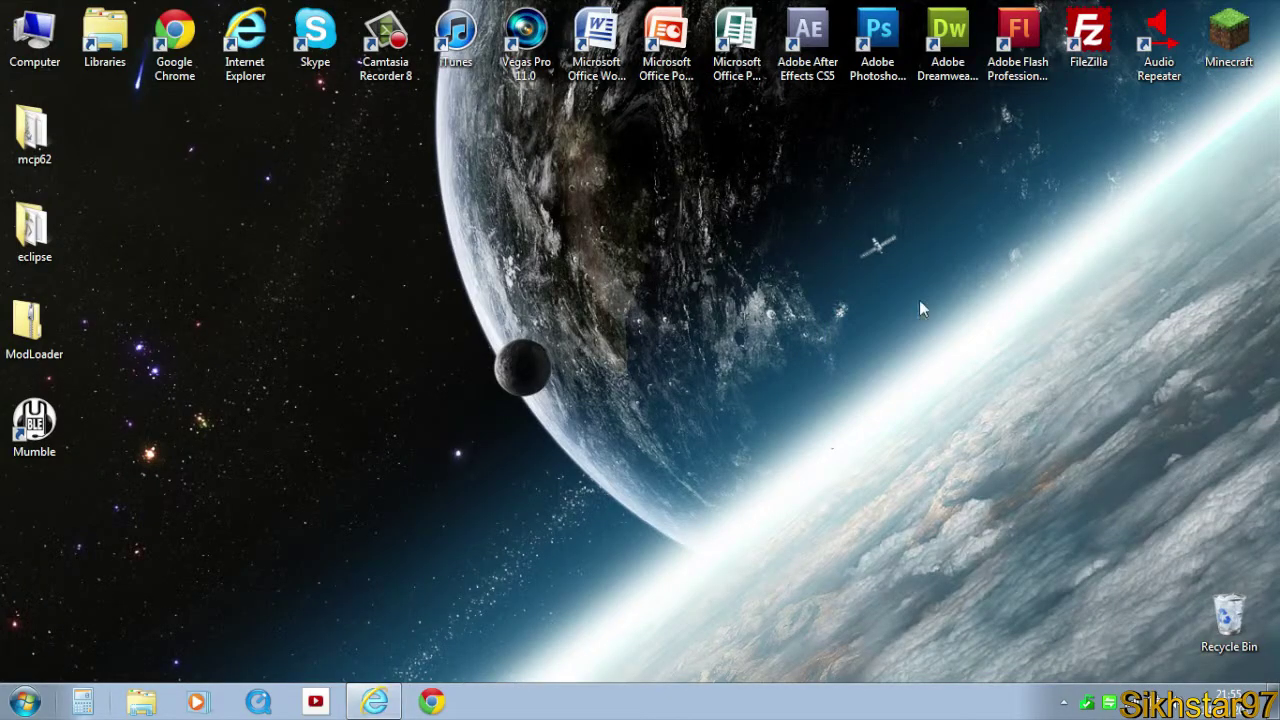
Search the programs for murmur and start the Murmur server again
click(24, 702)
text(m)
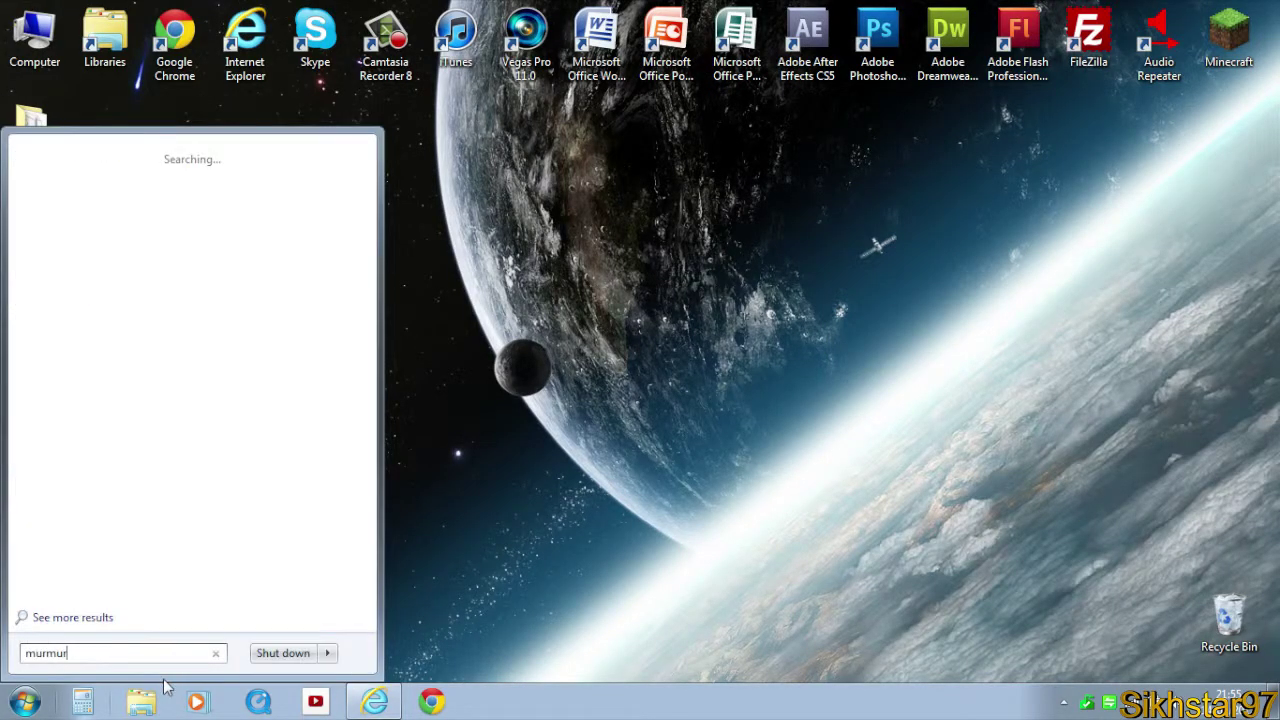
text(urmur)
key(Return)
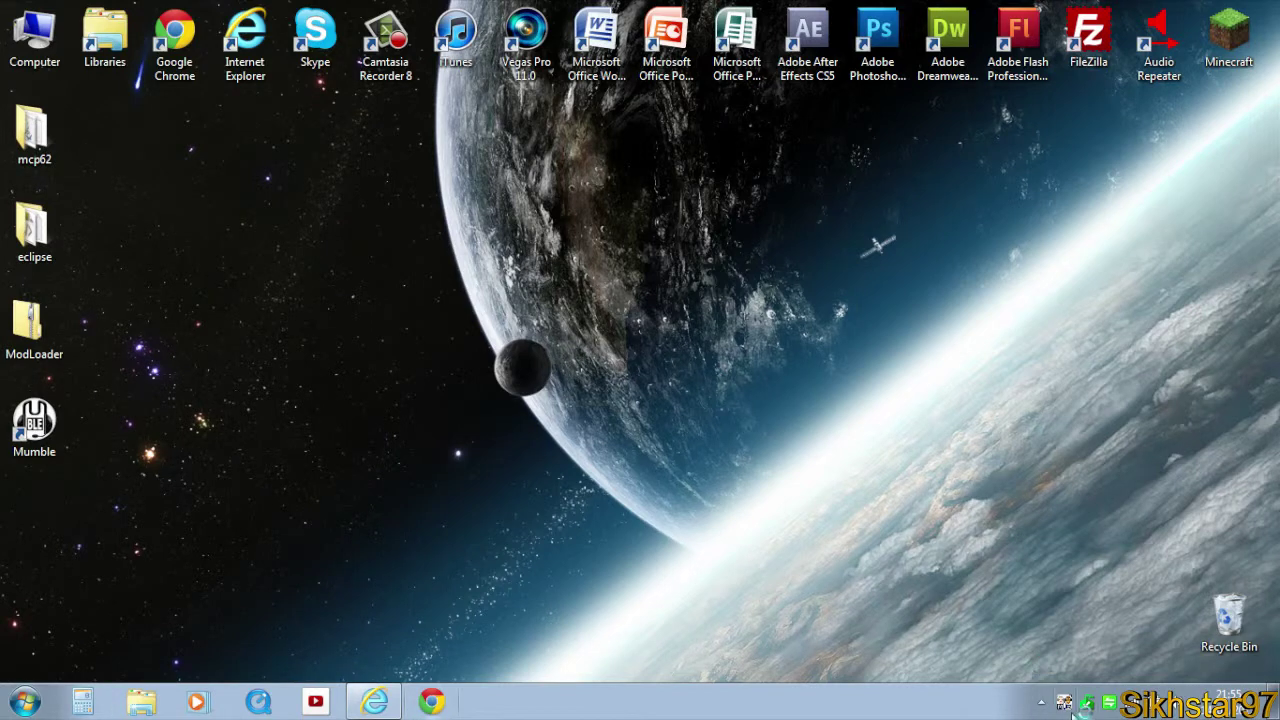
Open Mumble and connect to the servertest favourite
click(36, 418)
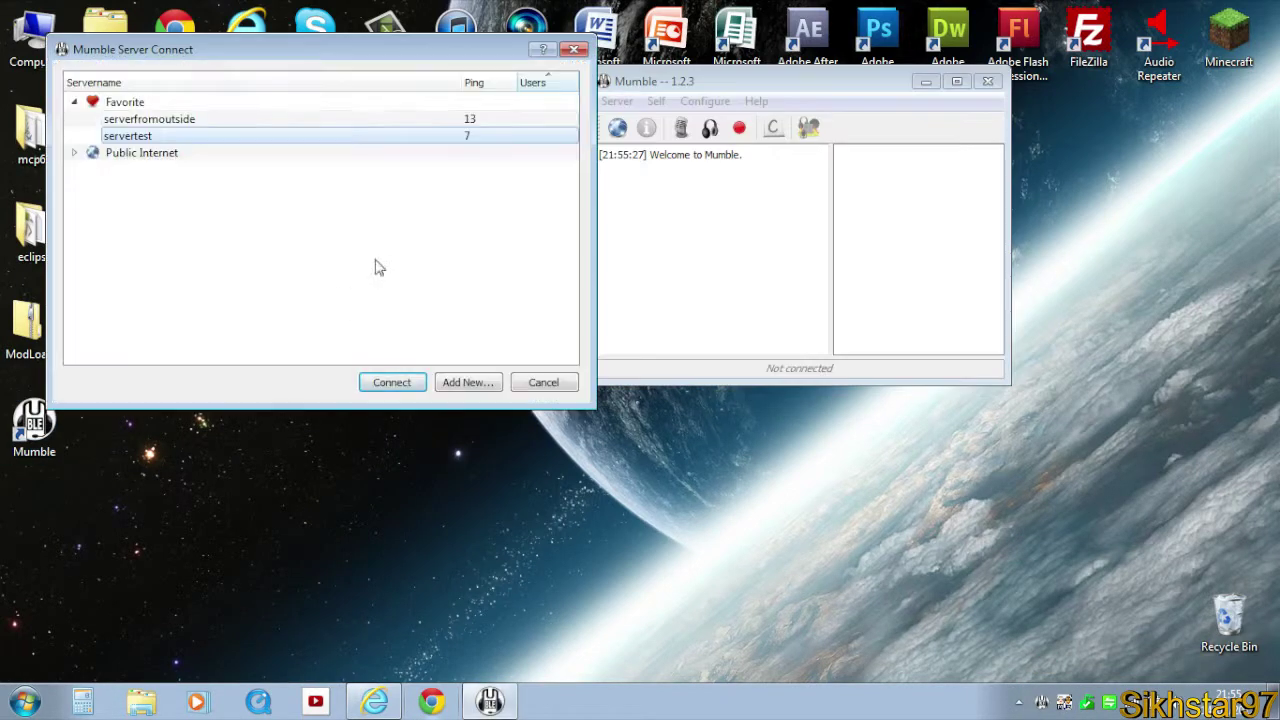
click(395, 394)
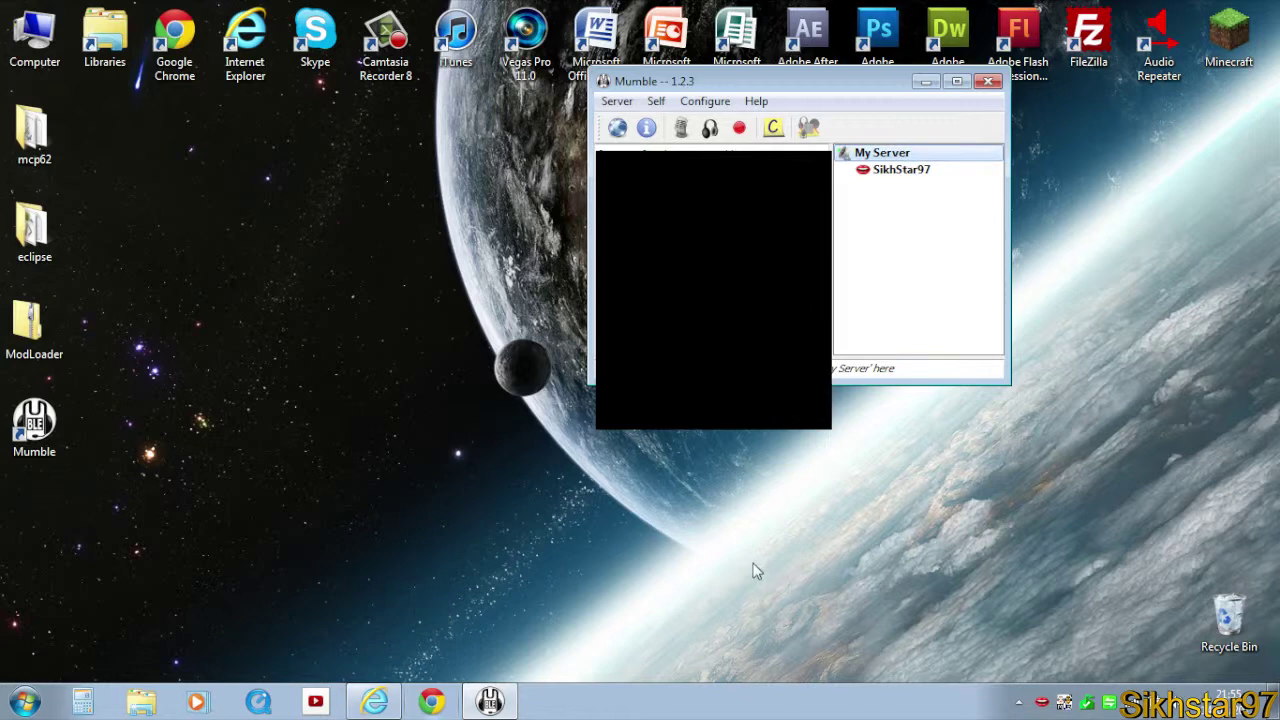
drag(394, 400, 340, 170)
drag(449, 274, 478, 293)
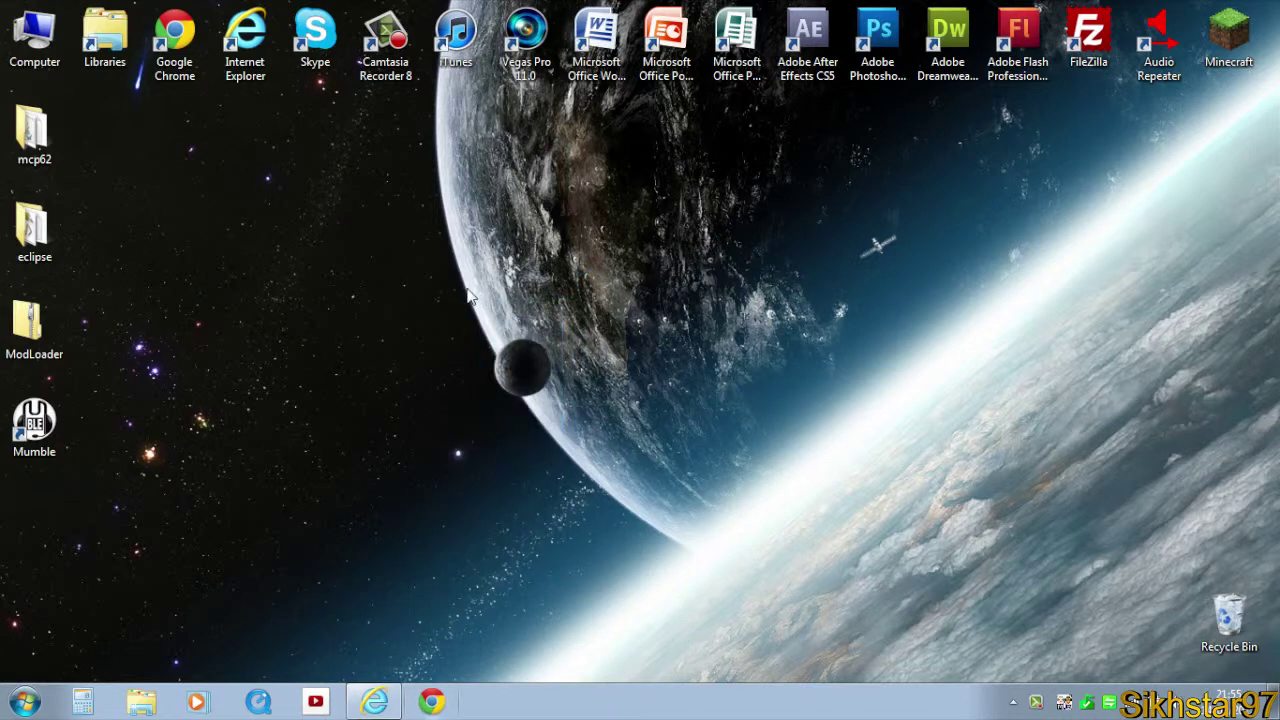